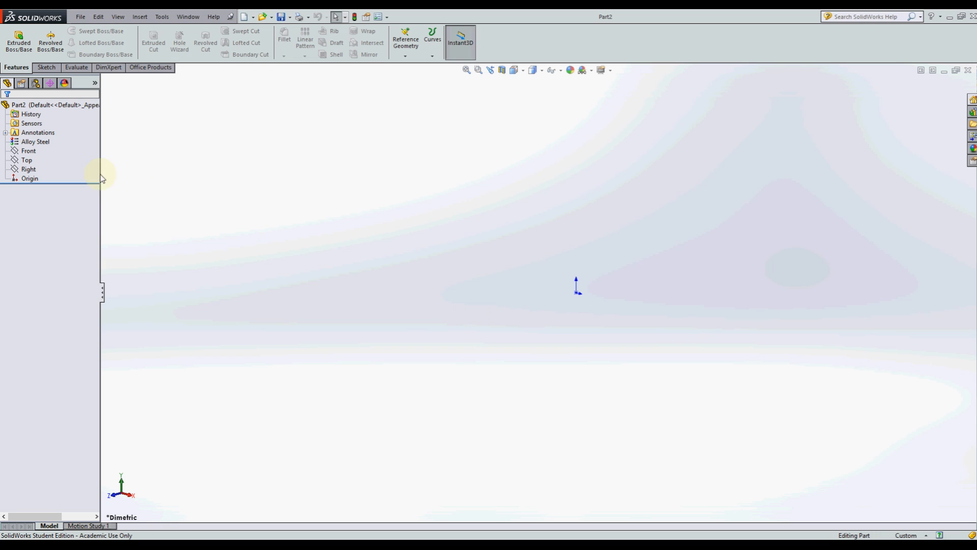
Step: Preview the Front, Top and Right reference planes together in the graphics area, and clear the selection
click(28, 152)
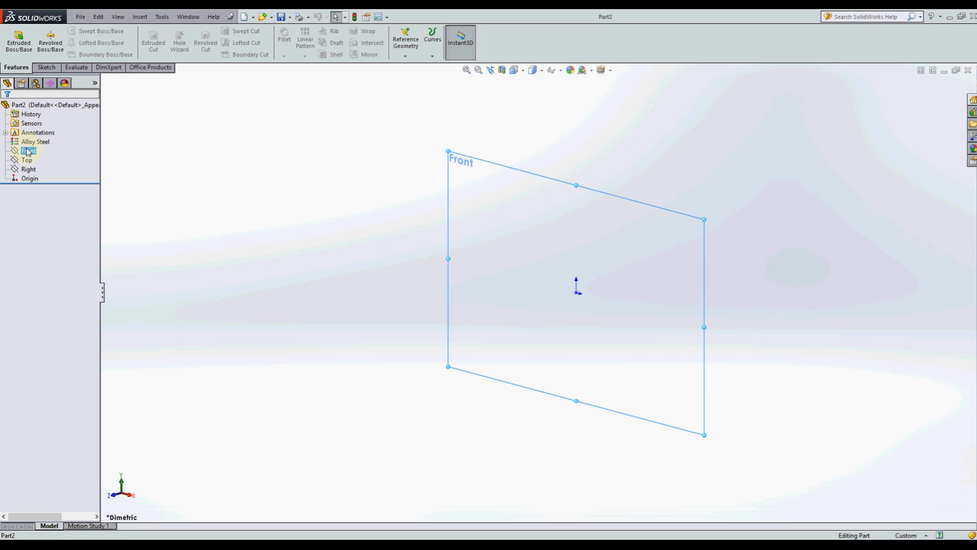
ctrl+click(27, 160)
ctrl+click(29, 170)
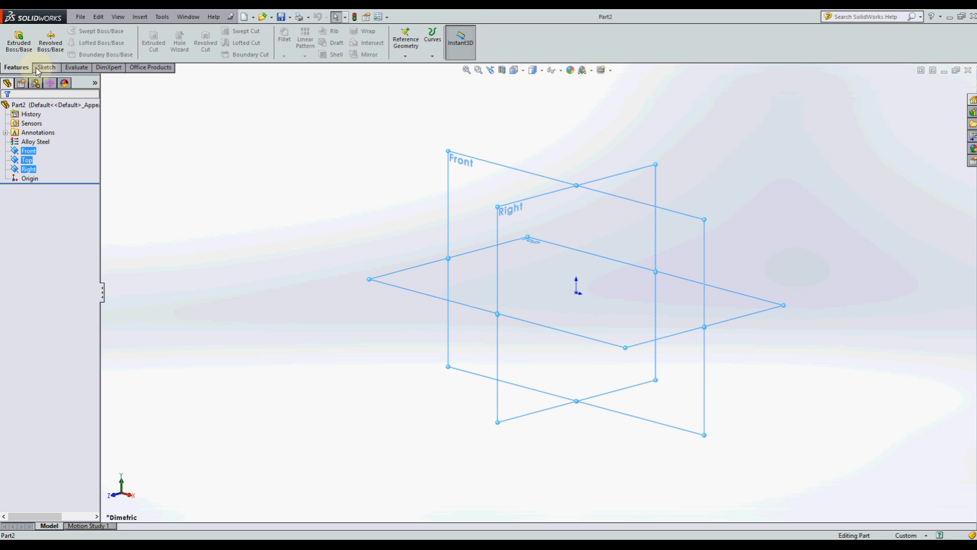
click(51, 68)
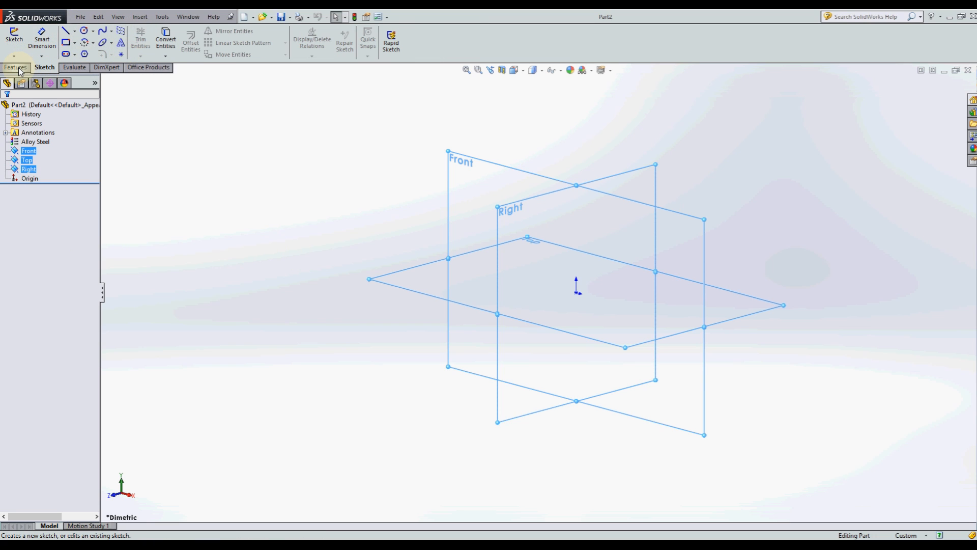
click(19, 68)
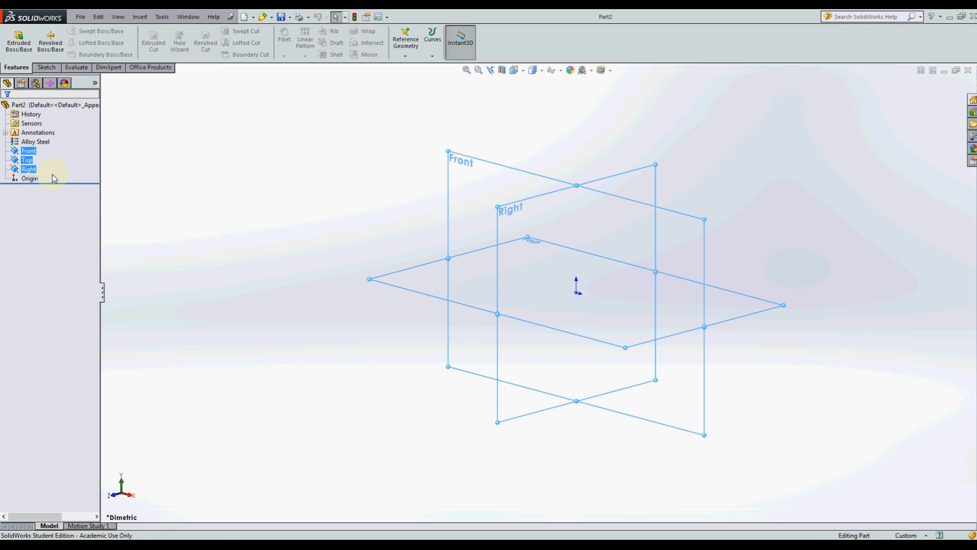
right_click(29, 152)
click(264, 211)
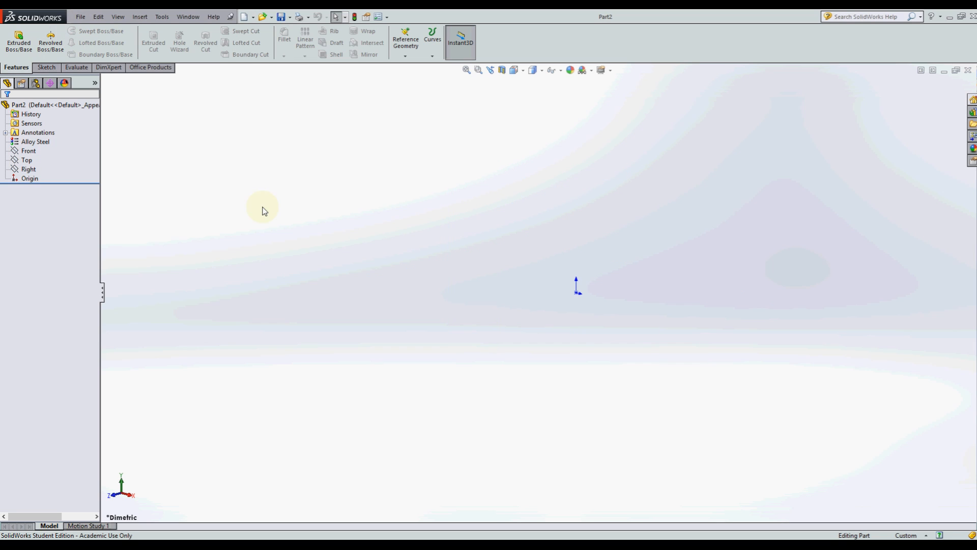
Step: Open a new sketch on the Top plane
click(27, 160)
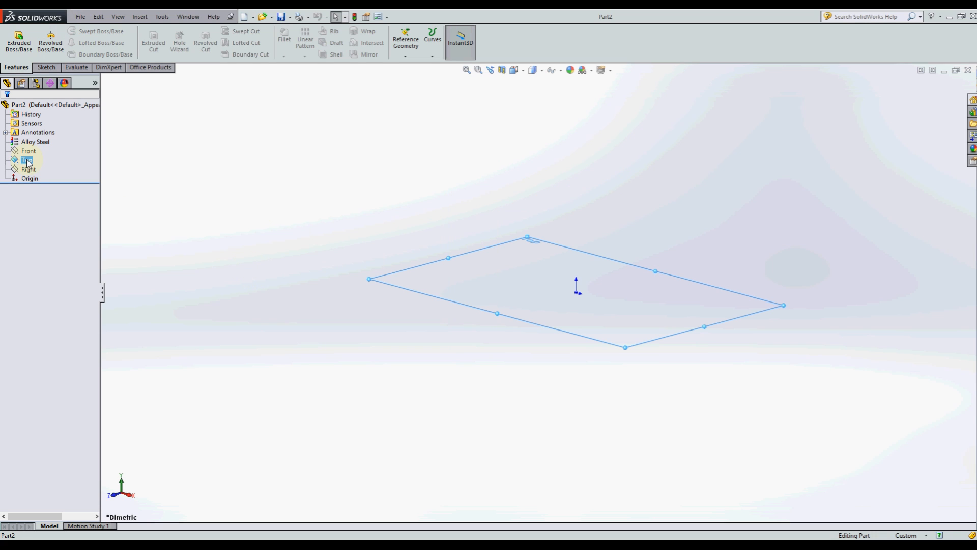
click(45, 68)
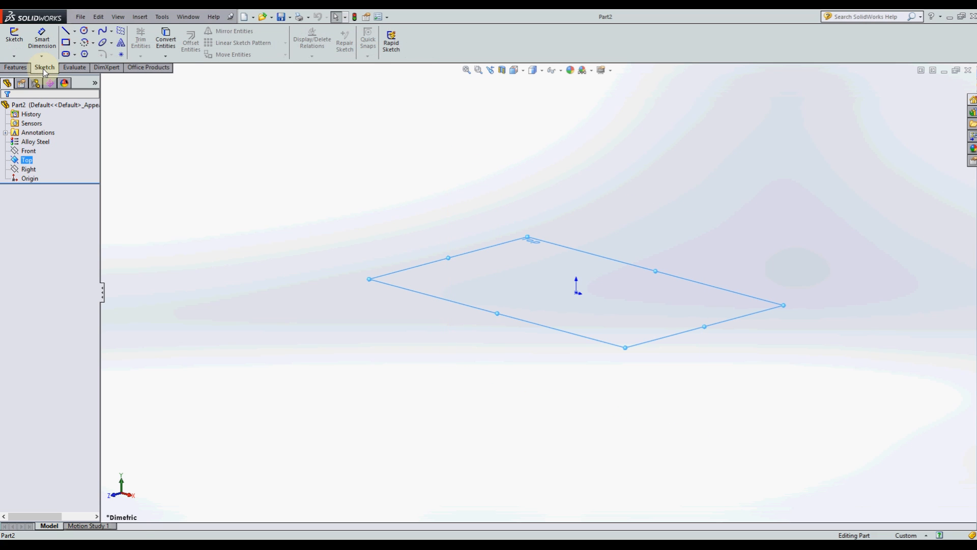
click(13, 35)
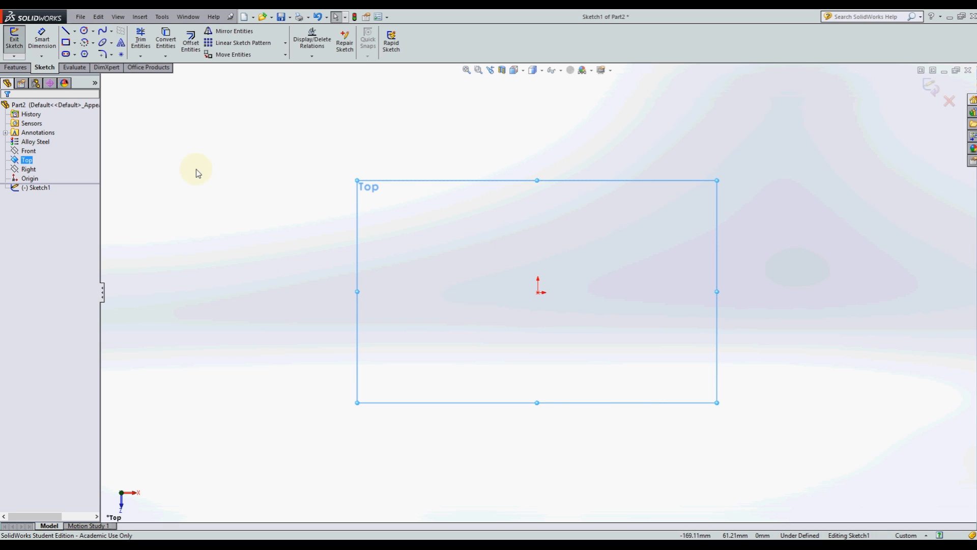
Step: Sketch a trial rectangle from four connected lines starting at the origin, and delete all its lines
click(68, 34)
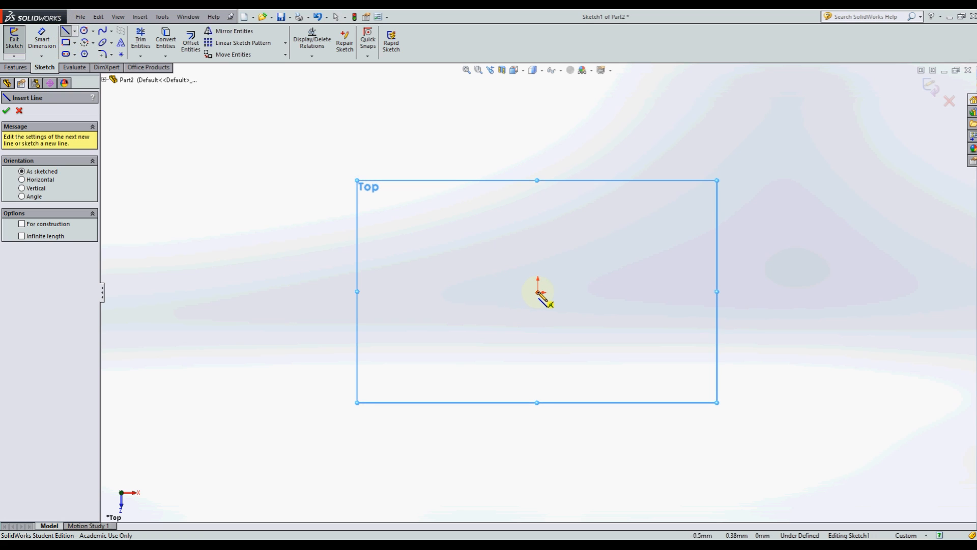
click(538, 292)
click(538, 215)
click(639, 215)
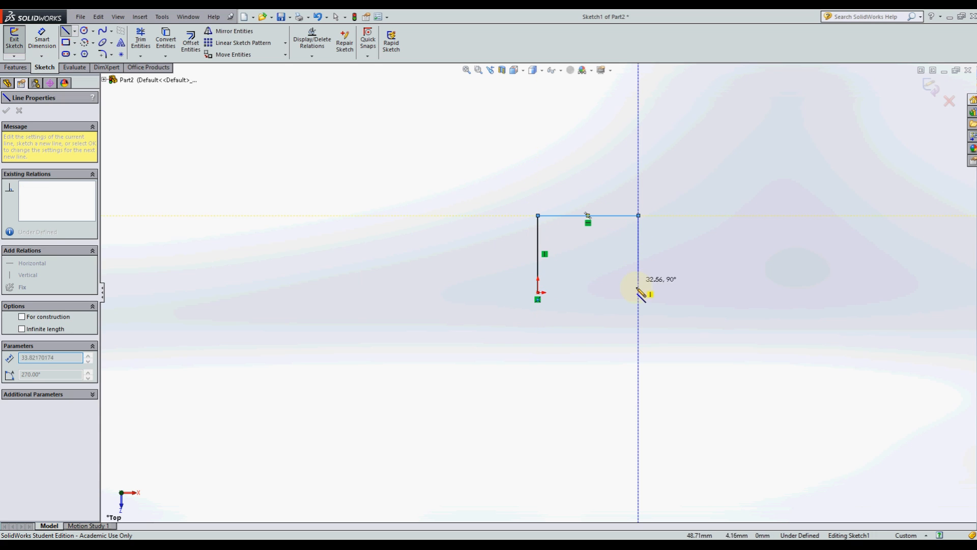
click(638, 292)
click(538, 292)
key(Escape)
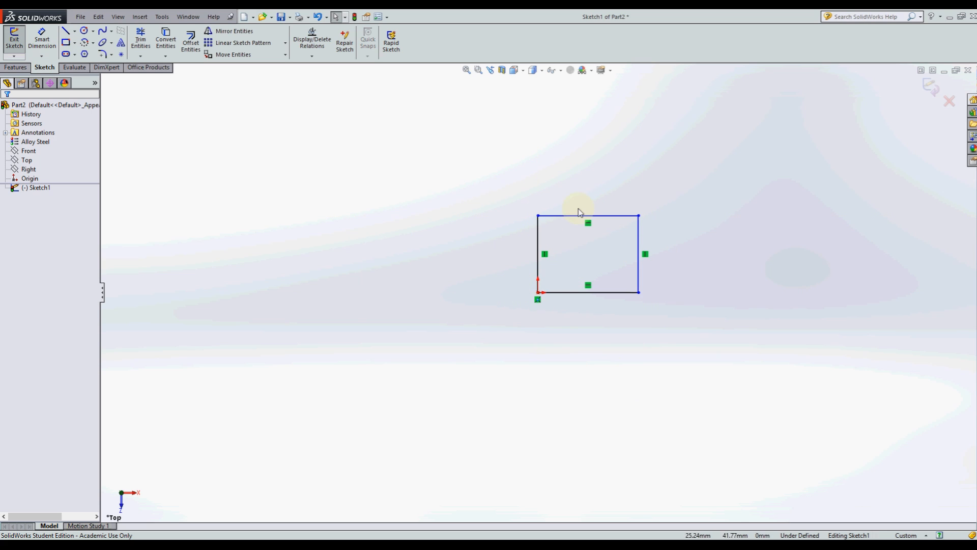
drag(693, 187, 497, 302)
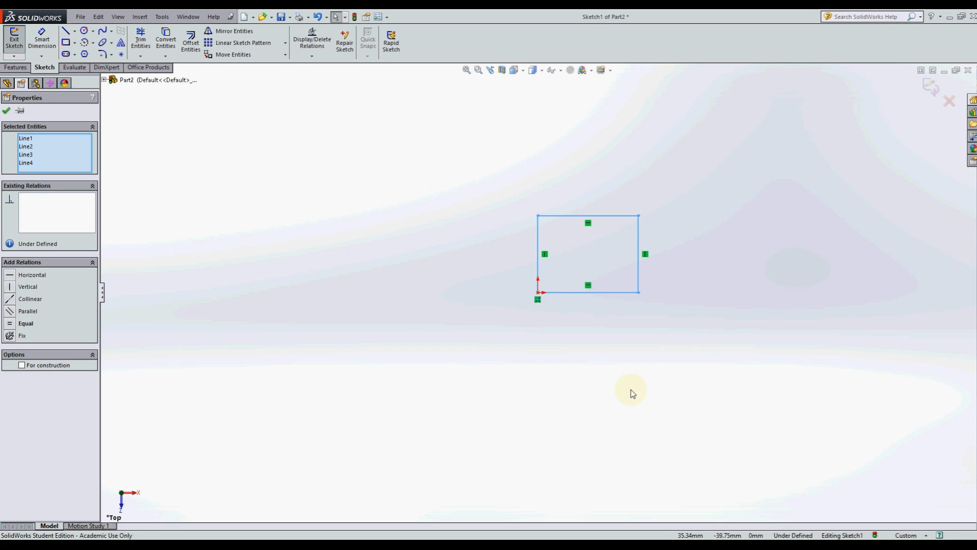
key(Delete)
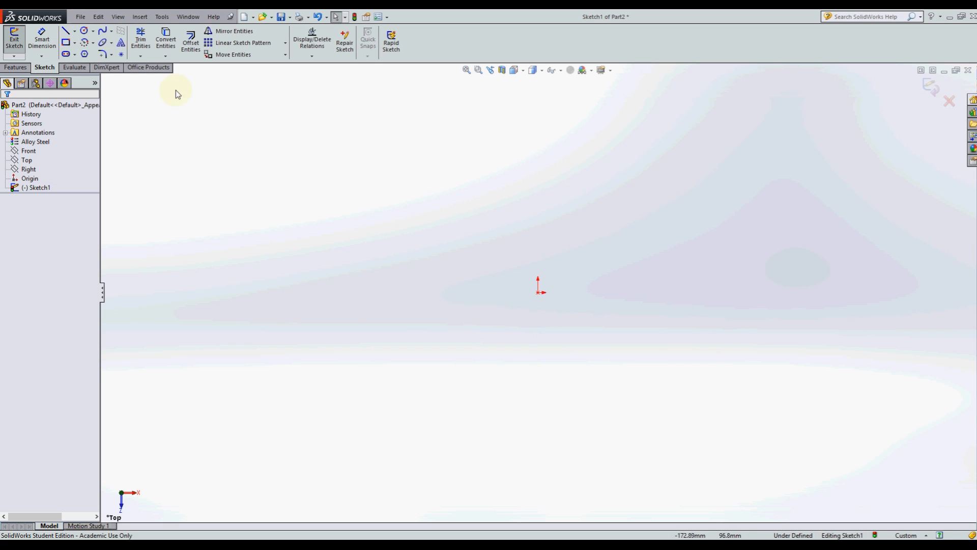
Step: Sketch a trial center rectangle on the origin, resize it by its upper-right corner, and delete it
click(75, 44)
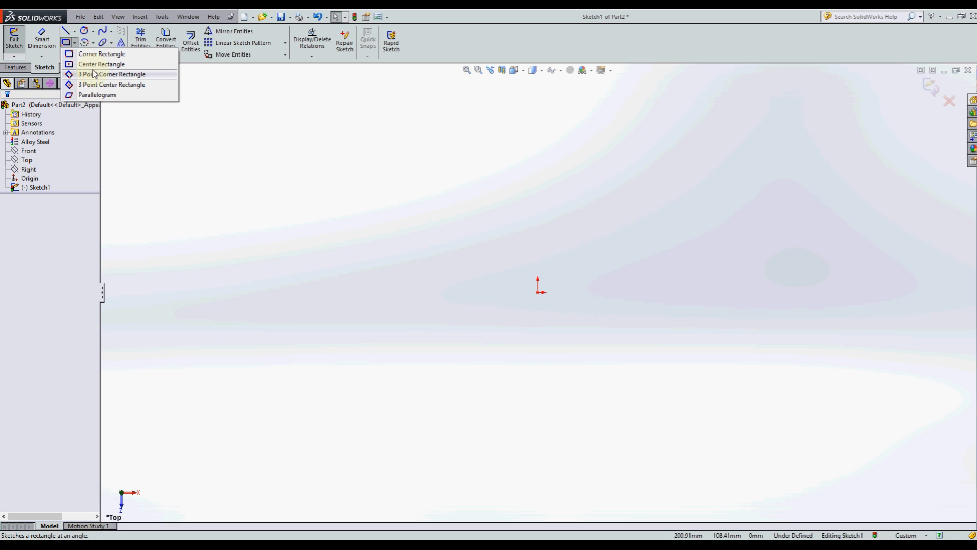
click(121, 64)
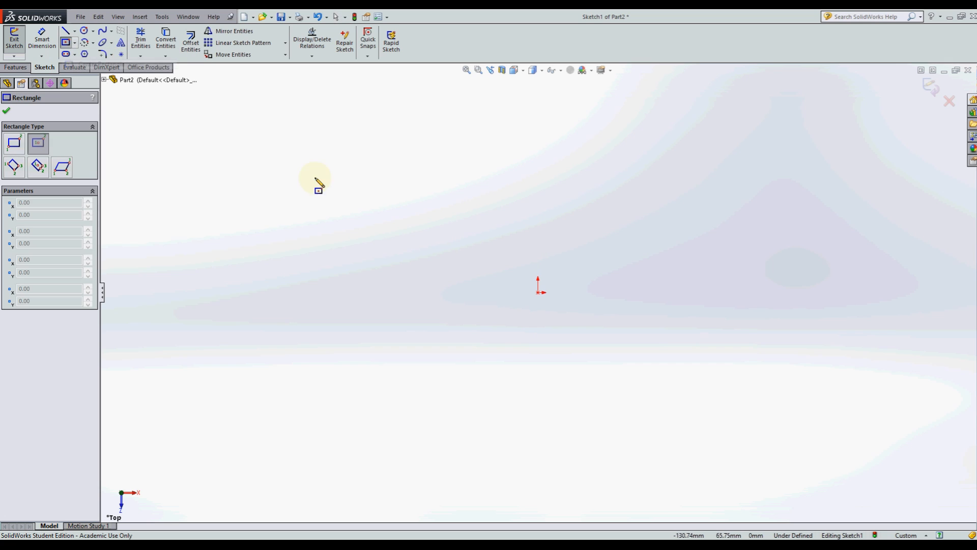
click(538, 293)
click(646, 407)
key(Escape)
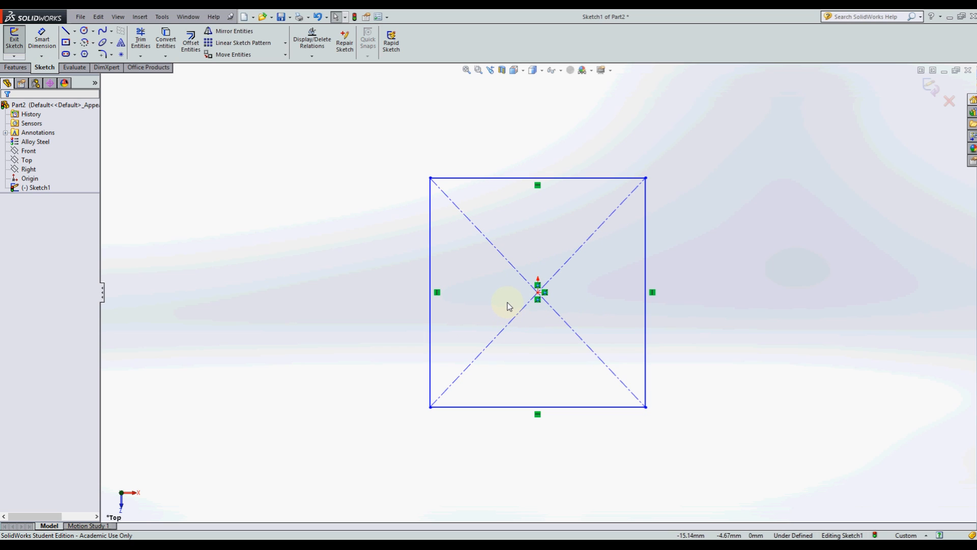
drag(645, 178, 636, 209)
mouse_move(730, 146)
mouse_down()
mouse_move(582, 246)
mouse_move(363, 433)
mouse_up()
key(Delete)
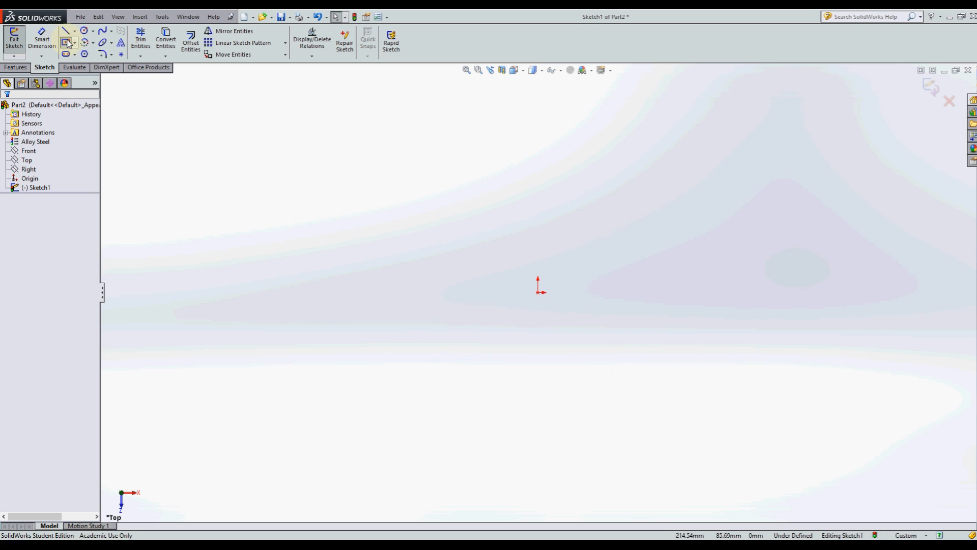
Step: Sketch a center rectangle about 111 by 84 mm, centered up and to the right of the origin
click(65, 42)
drag(692, 216, 804, 300)
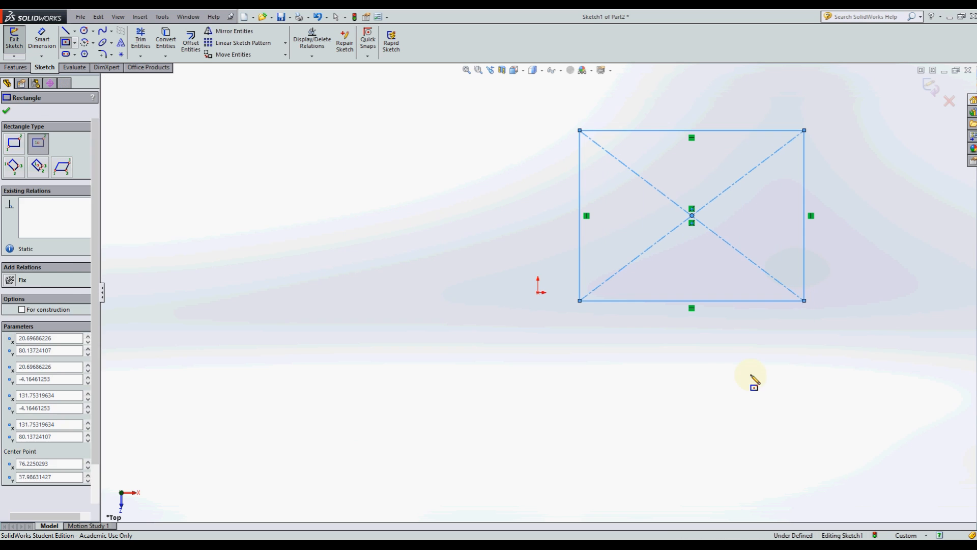
key(Escape)
Step: Narrow the rectangle by its upper-right corner and move its center point onto the origin
drag(806, 133, 733, 141)
click(656, 222)
drag(656, 222, 539, 293)
click(628, 430)
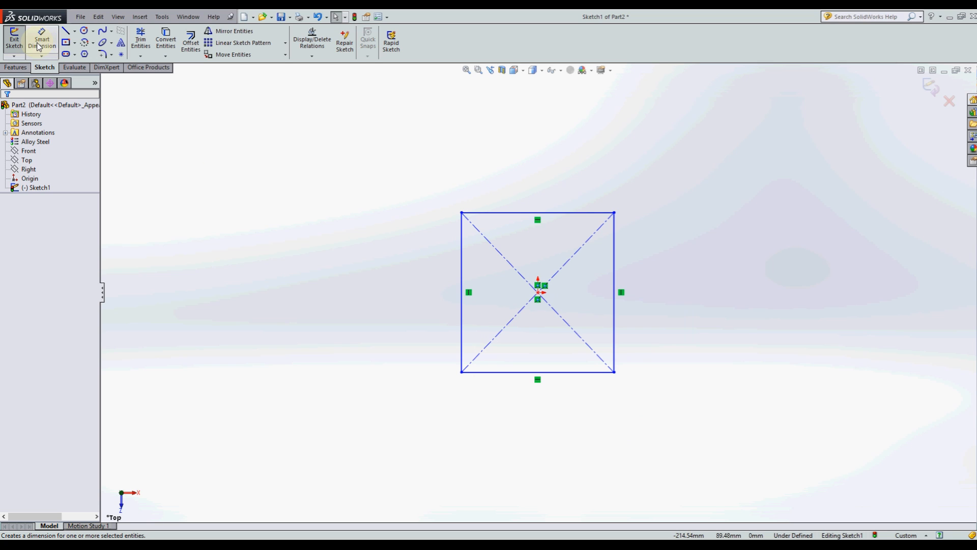
Step: Shrink the origin-centered rectangle to about 59 mm wide by pulling in its upper-right corner and upper edge
drag(614, 215, 558, 127)
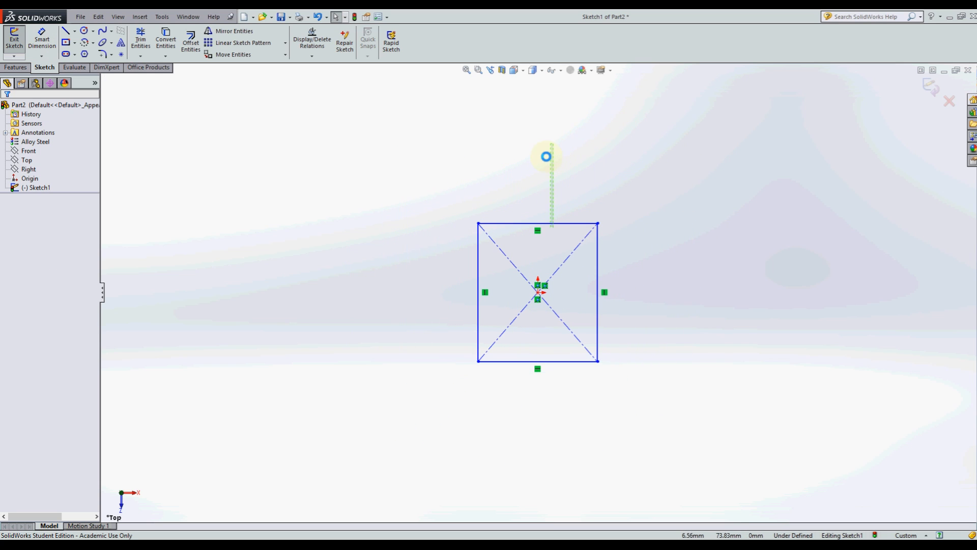
click(529, 224)
mouse_move(530, 224)
mouse_down()
mouse_move(530, 197)
mouse_move(530, 232)
mouse_up()
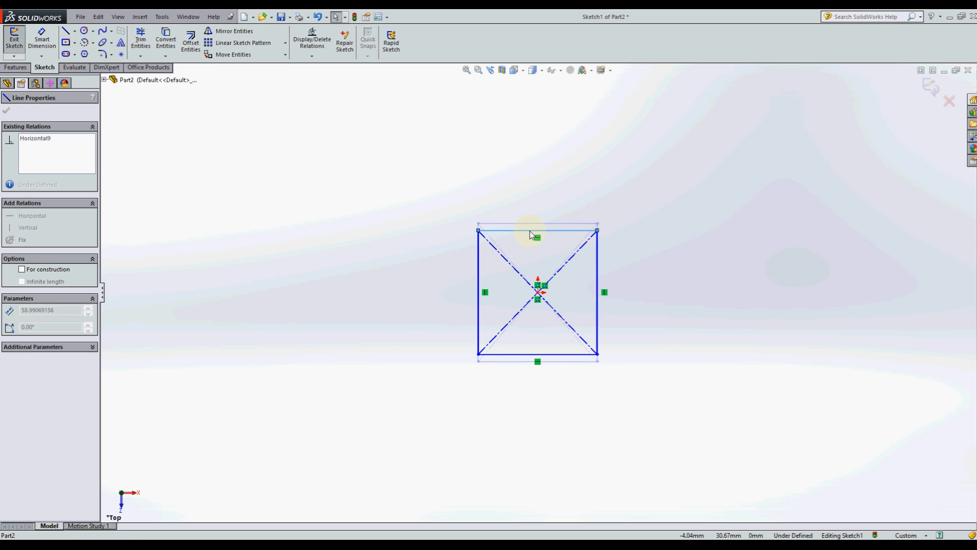
click(696, 288)
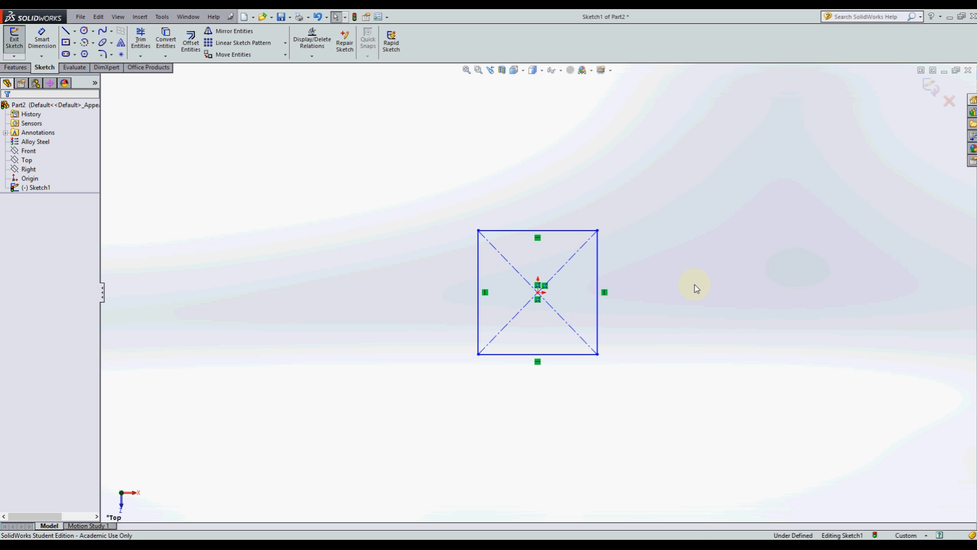
Step: Add a Smart Dimension of 110 mm to the rectangle's upper edge
click(43, 43)
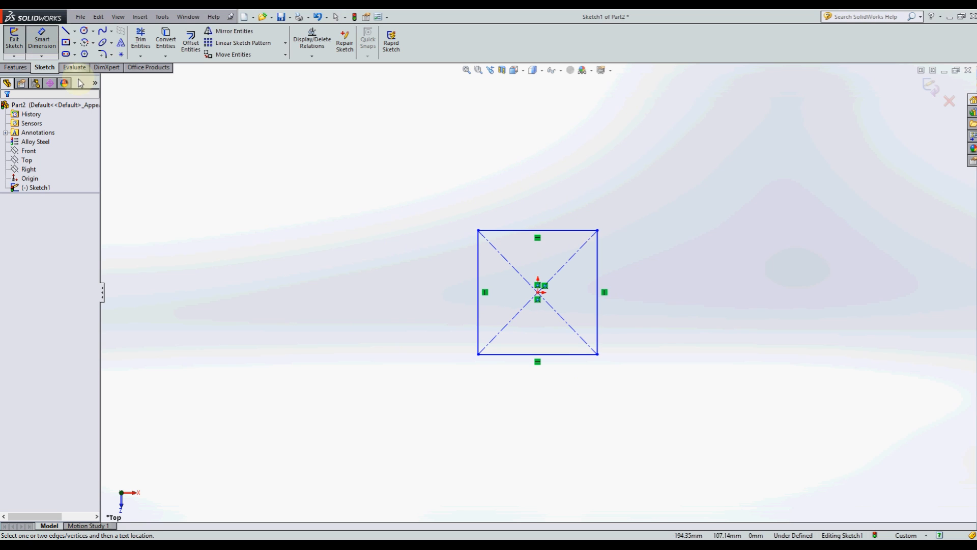
click(529, 232)
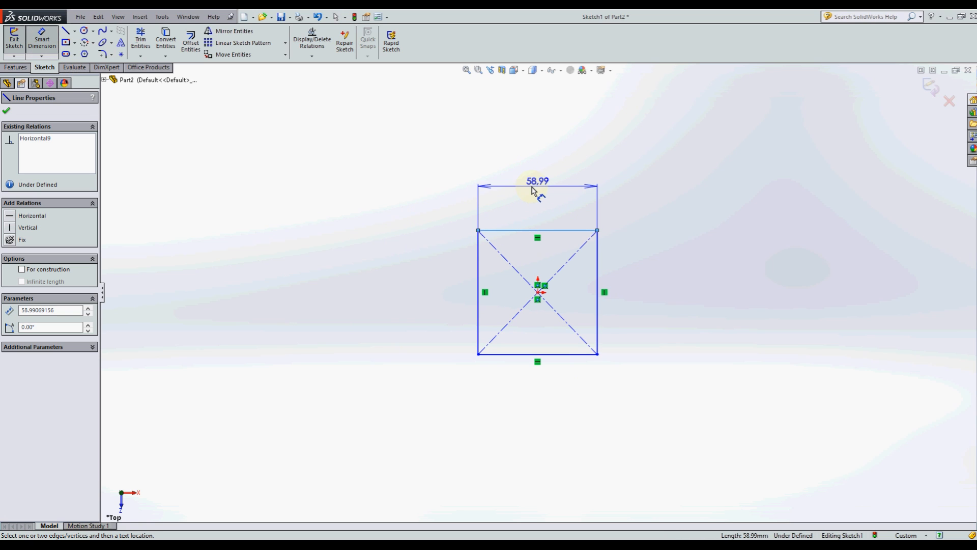
click(533, 191)
text(110)
key(Return)
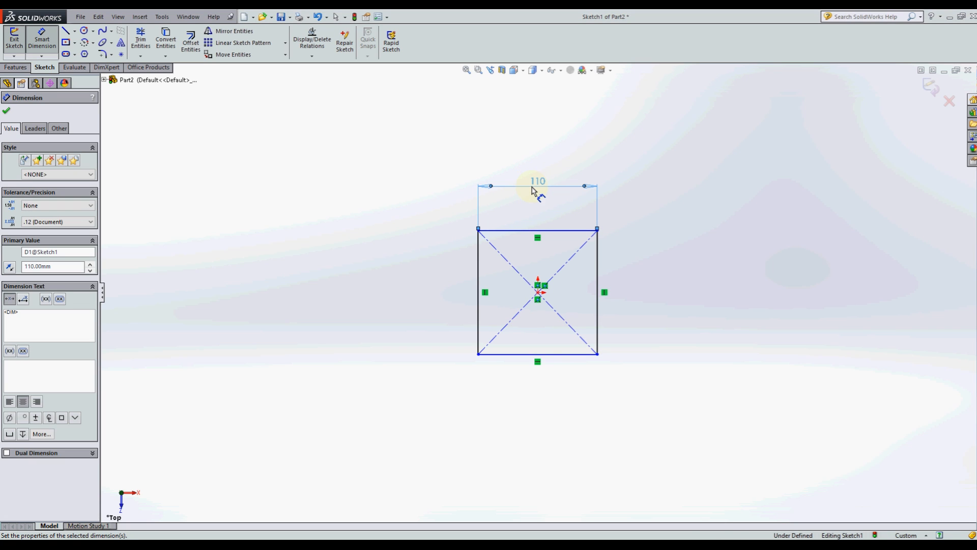
Step: Dimension the rectangle's right vertical edge to 110 mm
click(599, 264)
click(711, 277)
text(11)
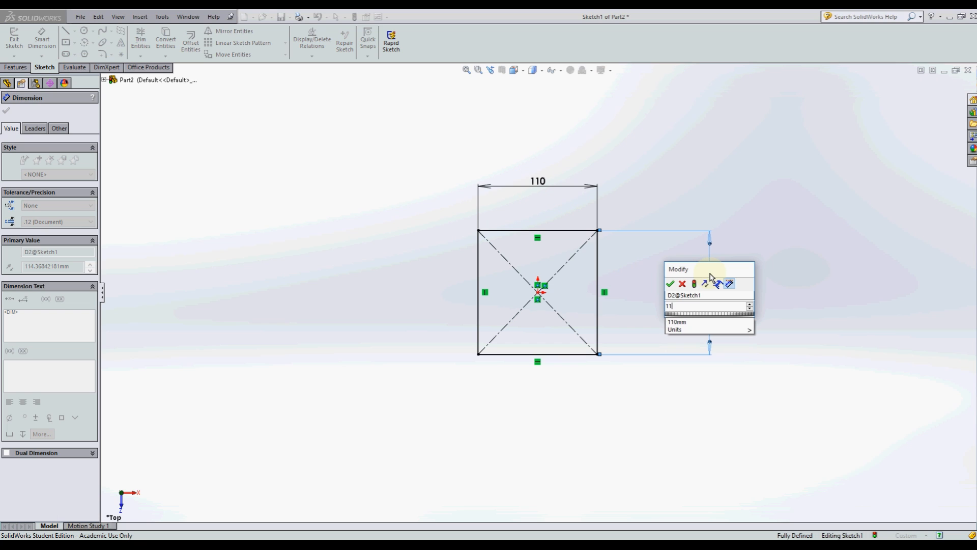
text(0)
key(Return)
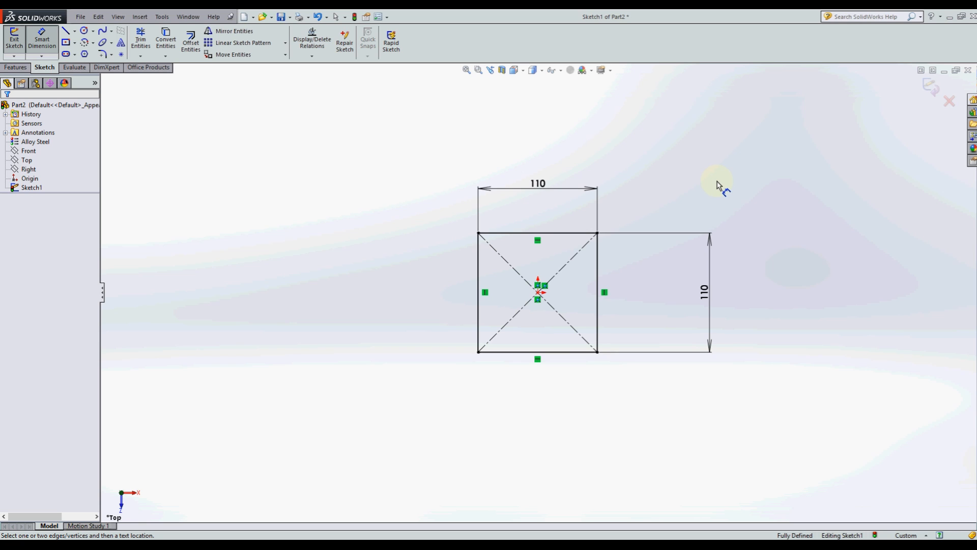
Step: Round all four corners of the square with 9 mm sketch fillets
click(106, 56)
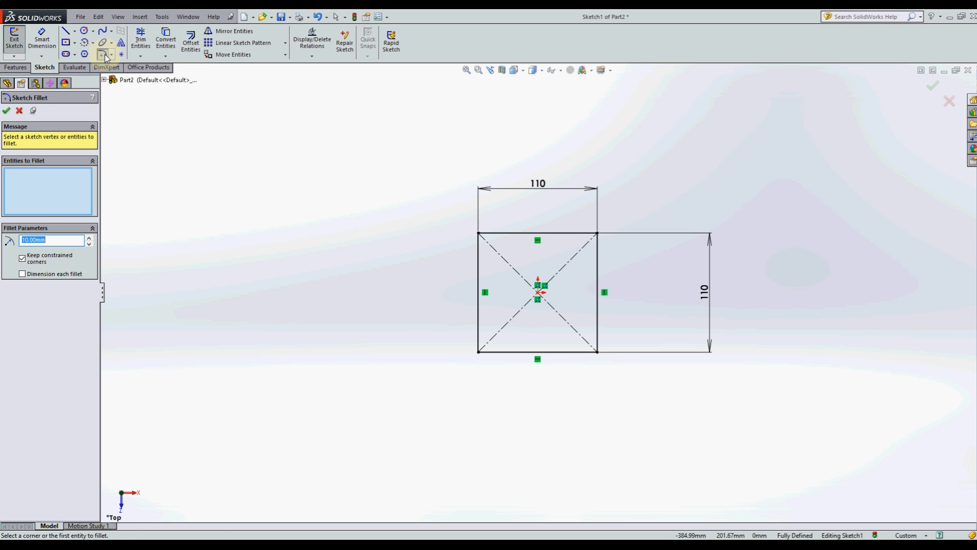
text(9)
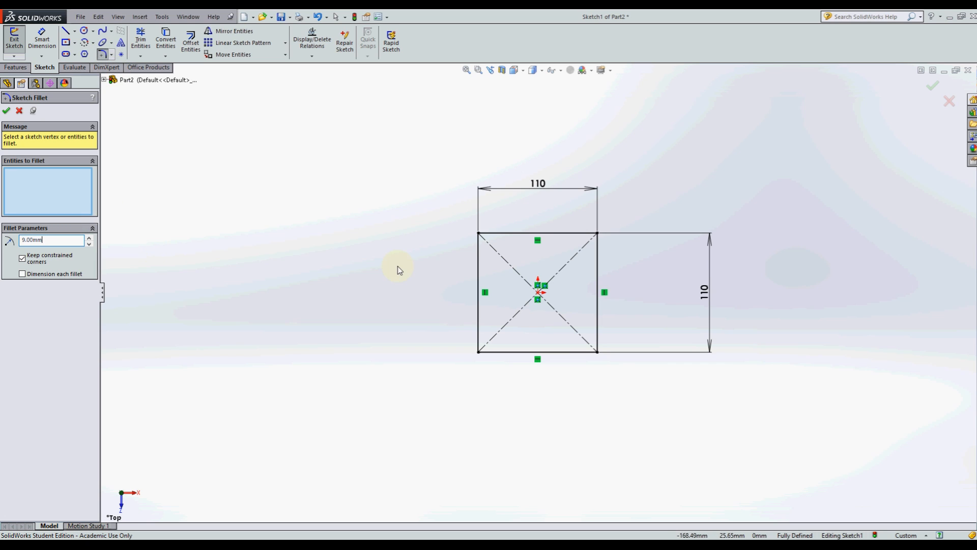
click(479, 234)
click(597, 233)
click(597, 351)
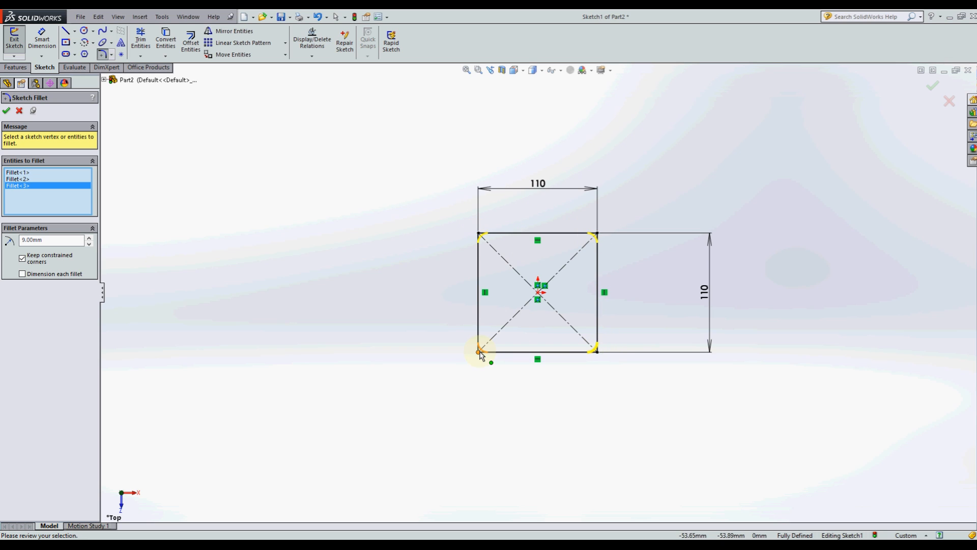
click(482, 353)
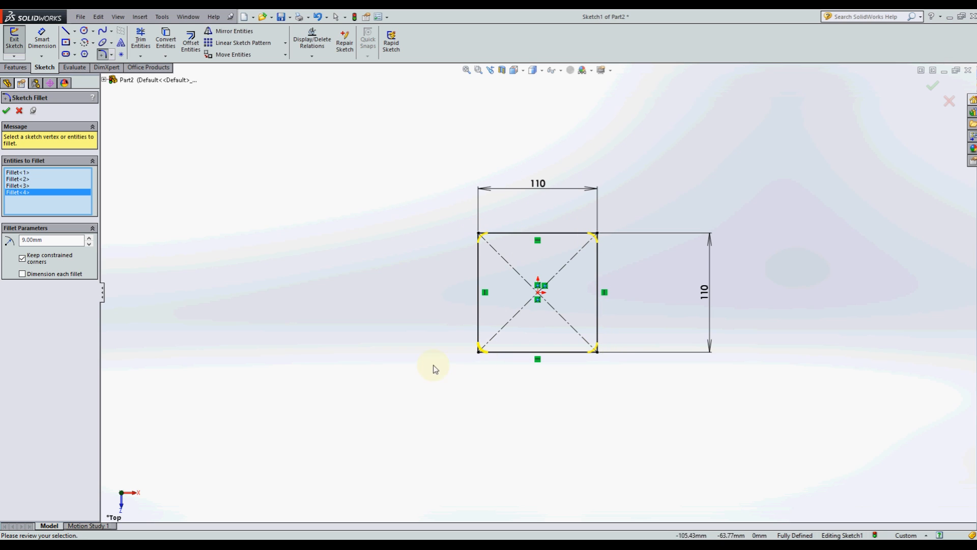
click(6, 112)
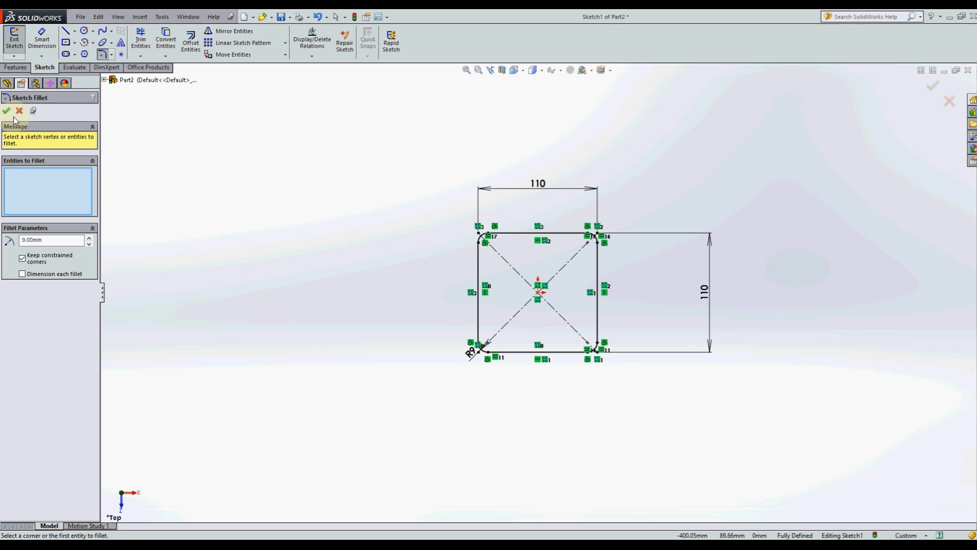
key(Escape)
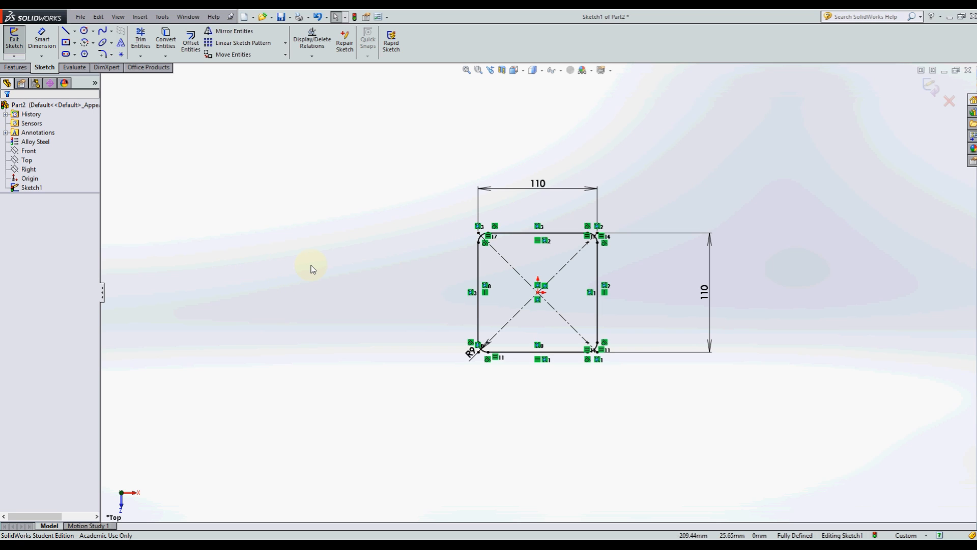
Step: Start an Extruded Boss/Base from the rounded square sketch and set its blind depth to 2 mm
click(15, 69)
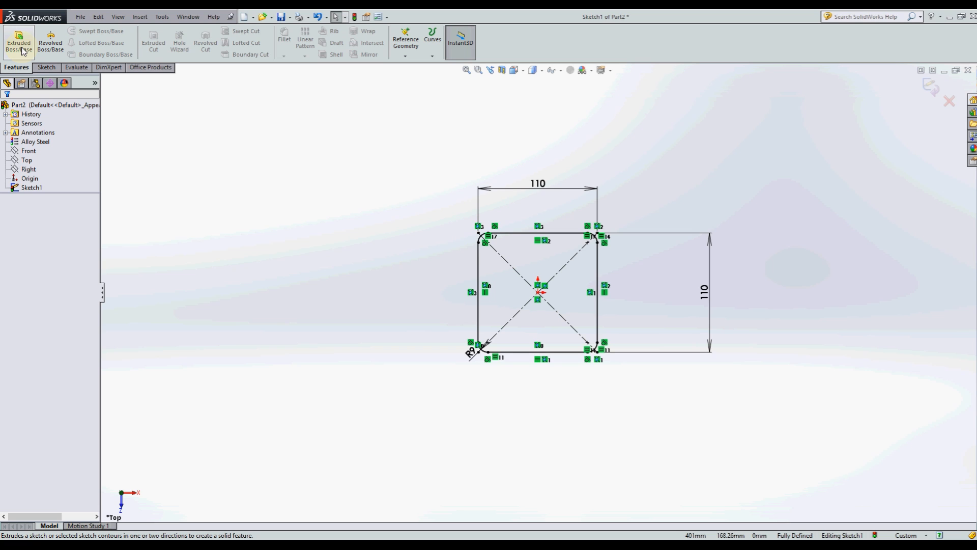
click(21, 47)
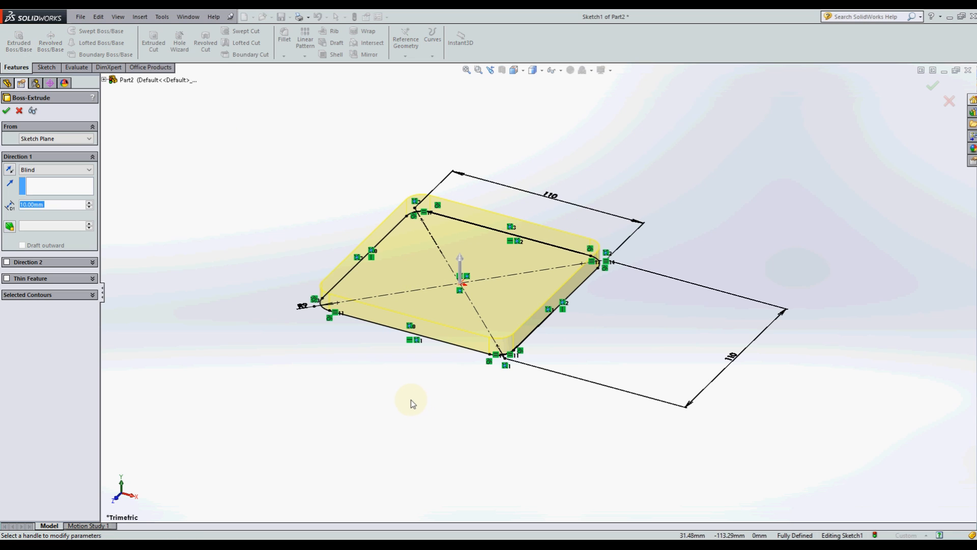
click(59, 204)
double_click(58, 204)
text(2)
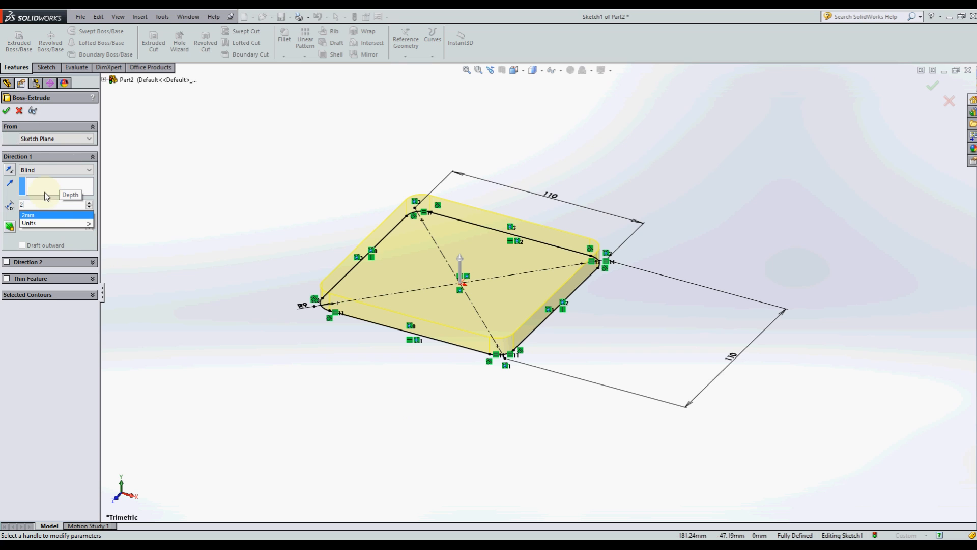
key(Return)
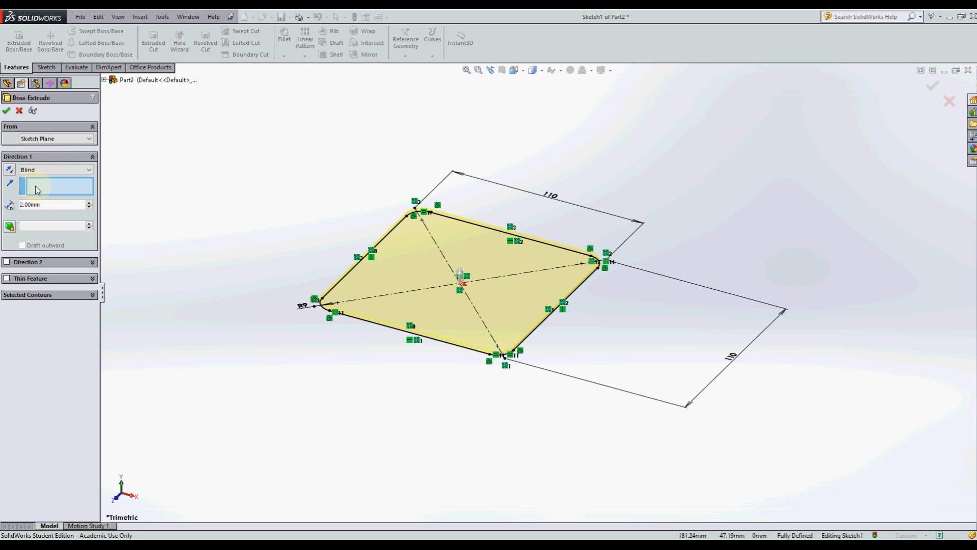
Step: Try the Mid Plane end condition for the base extrusion and inspect how the preview straddles the sketch plane
click(70, 172)
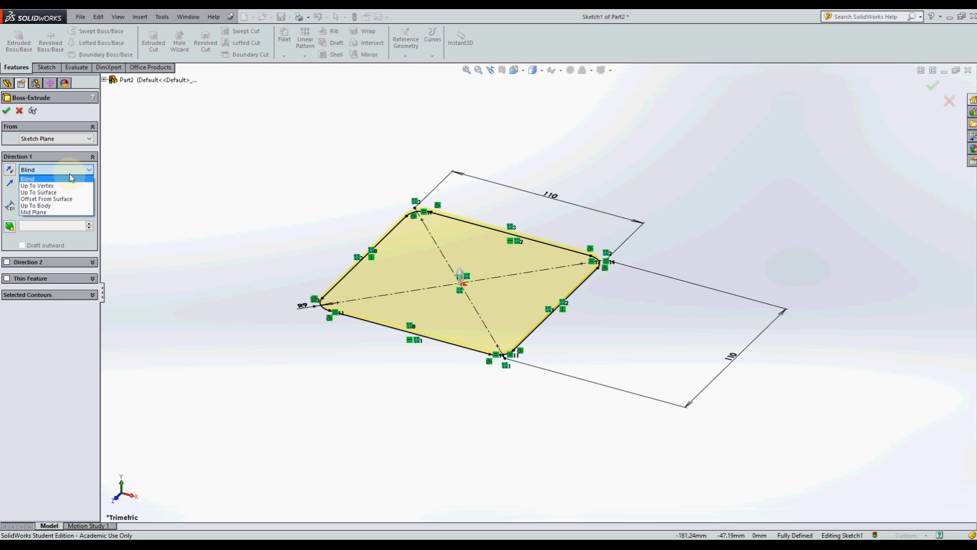
click(55, 212)
middle_drag(526, 395, 450, 319)
scroll(484, 270, down, 5)
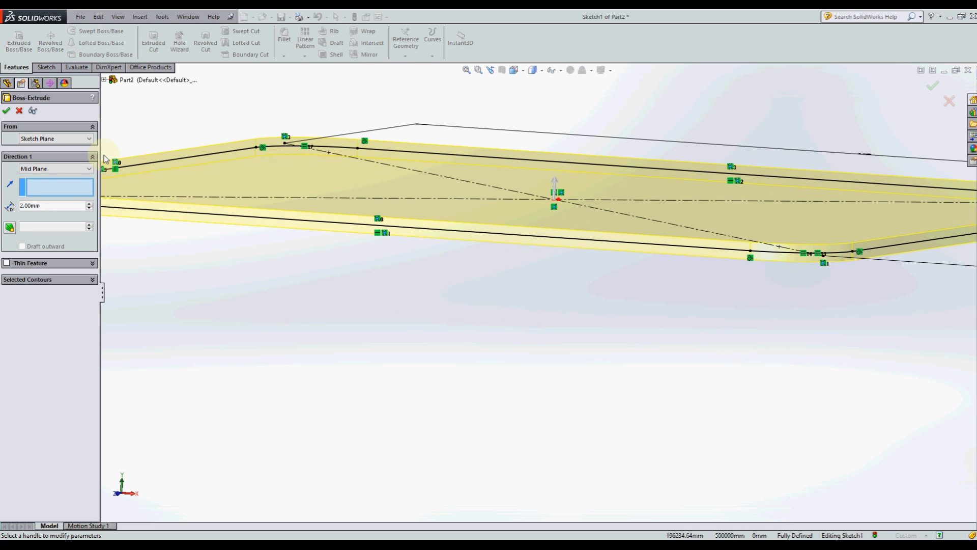
Step: Set the base extrusion's end condition to Blind and accept the feature
click(55, 168)
click(51, 177)
scroll(413, 354, up, 5)
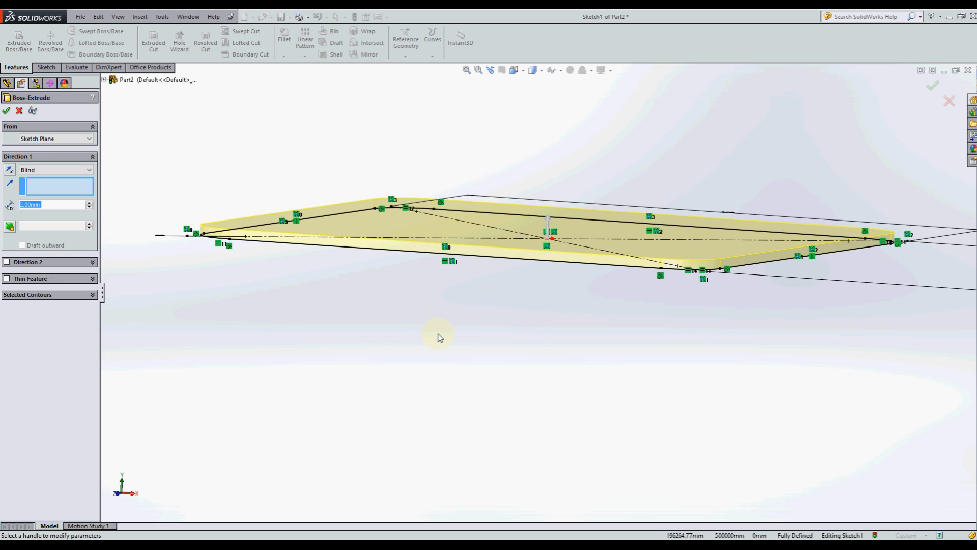
click(5, 112)
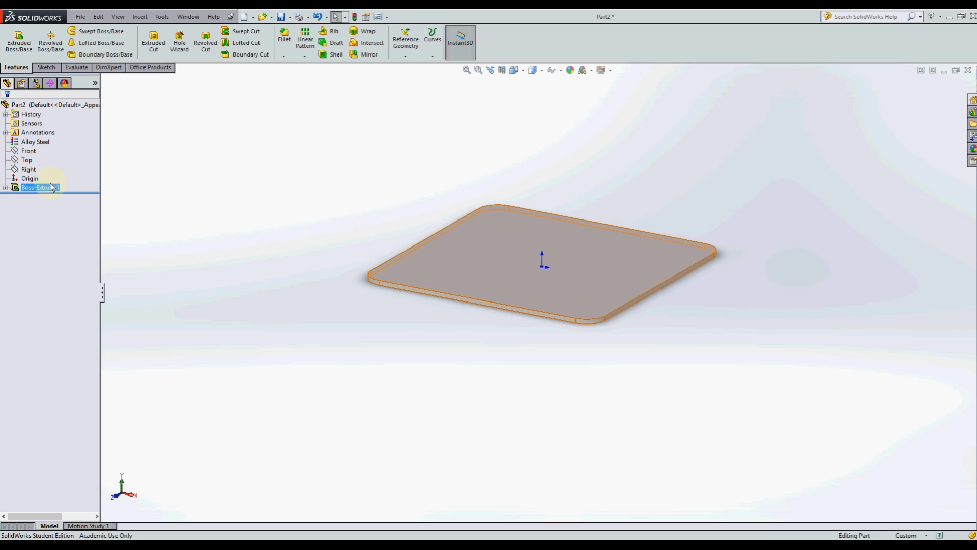
Step: Examine the sketch nested under the base extrusion and the editing options available for the sketch and the feature
click(5, 188)
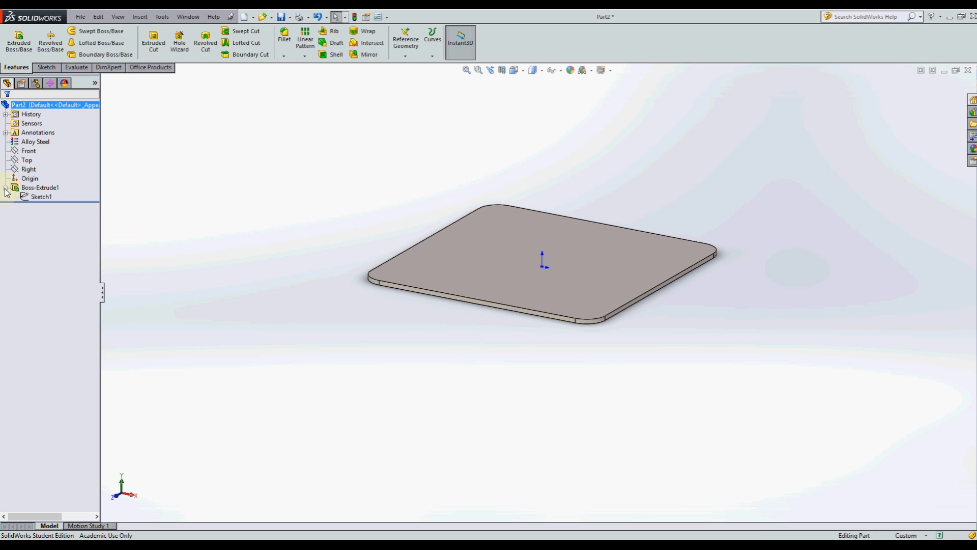
click(40, 197)
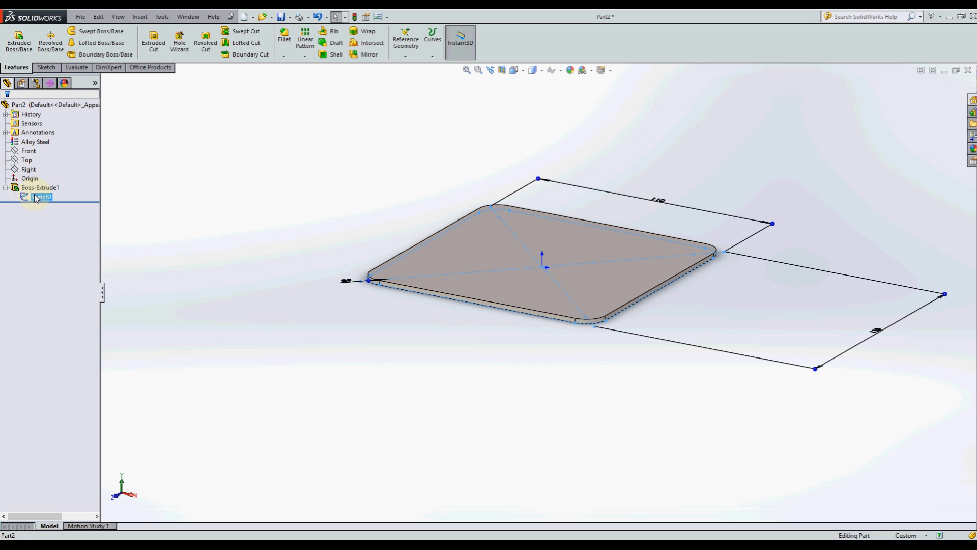
right_click(36, 197)
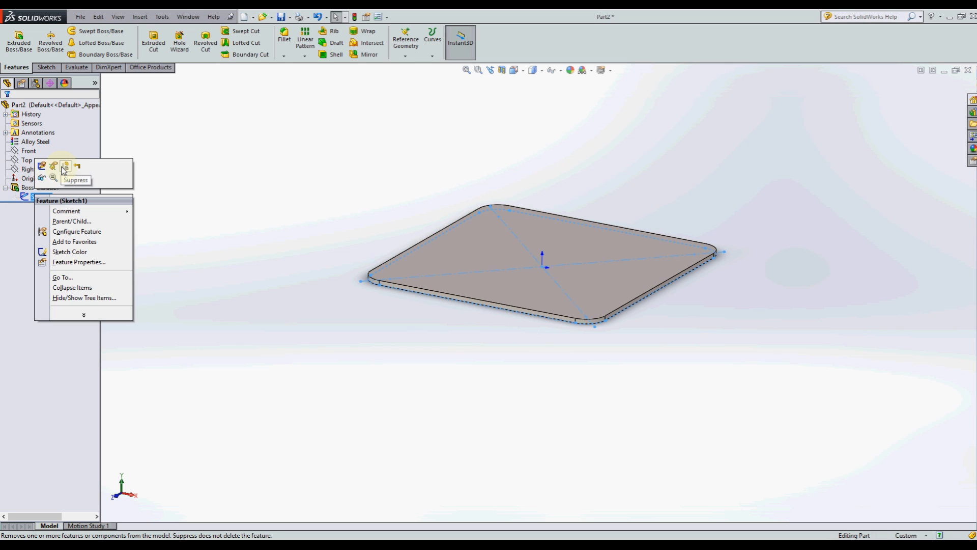
click(183, 163)
click(55, 190)
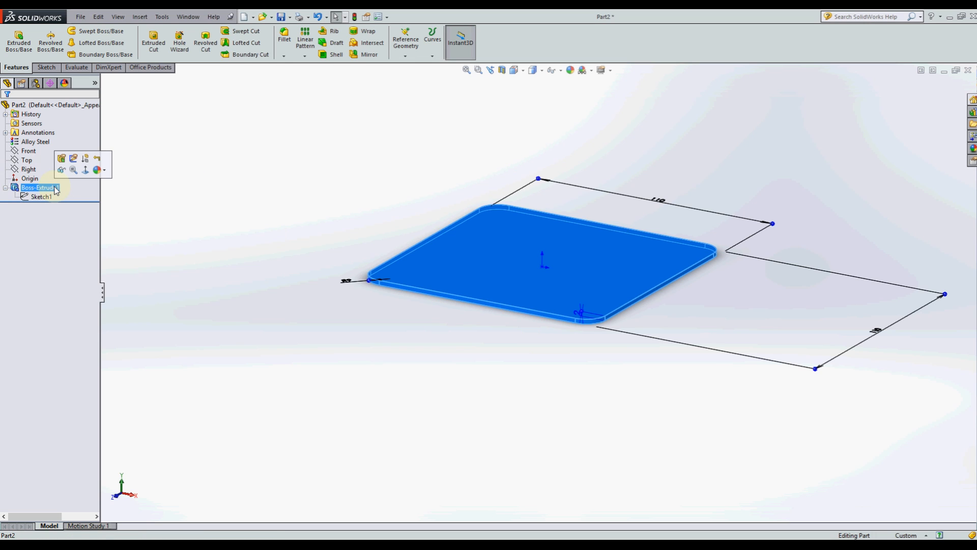
right_click(55, 188)
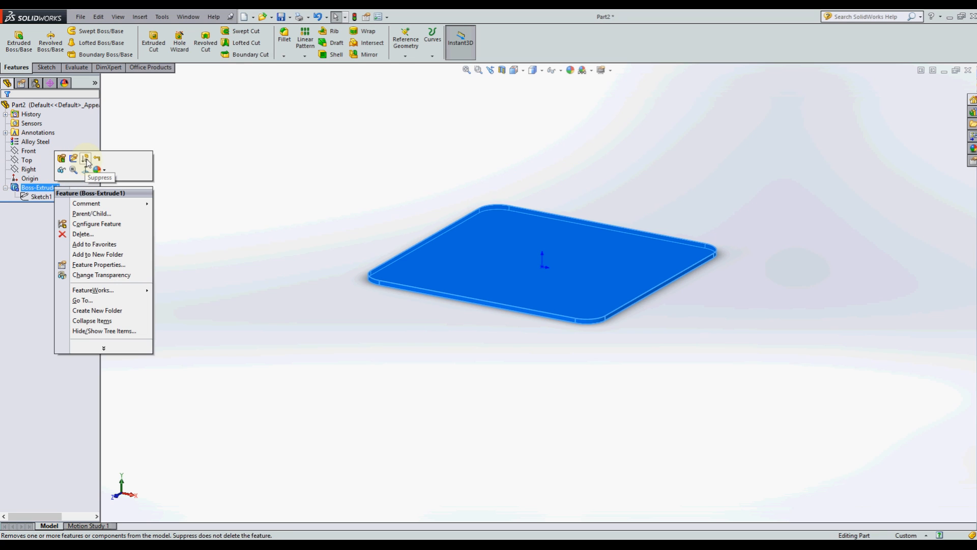
click(277, 136)
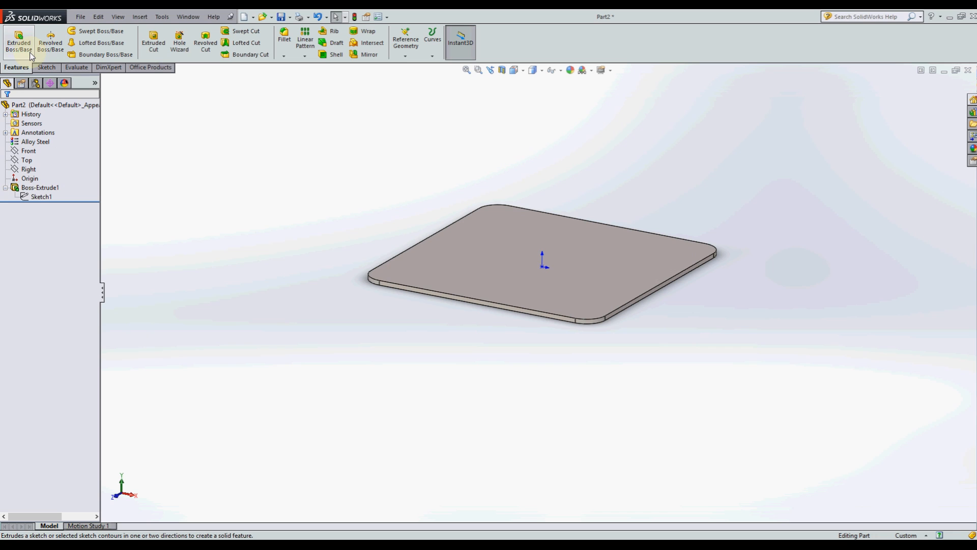
Step: Start an Extruded Cut with a new sketch on the plate's upper face
click(158, 48)
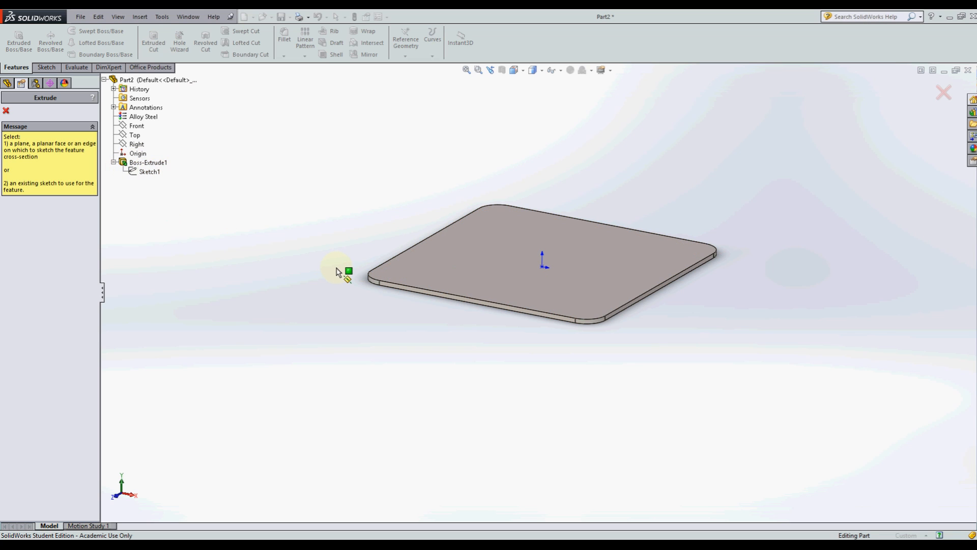
click(495, 256)
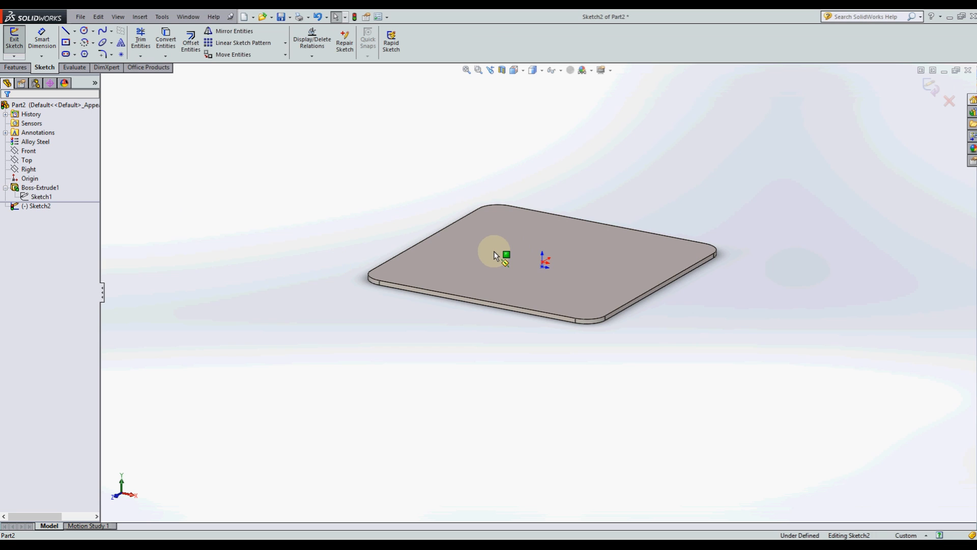
click(524, 76)
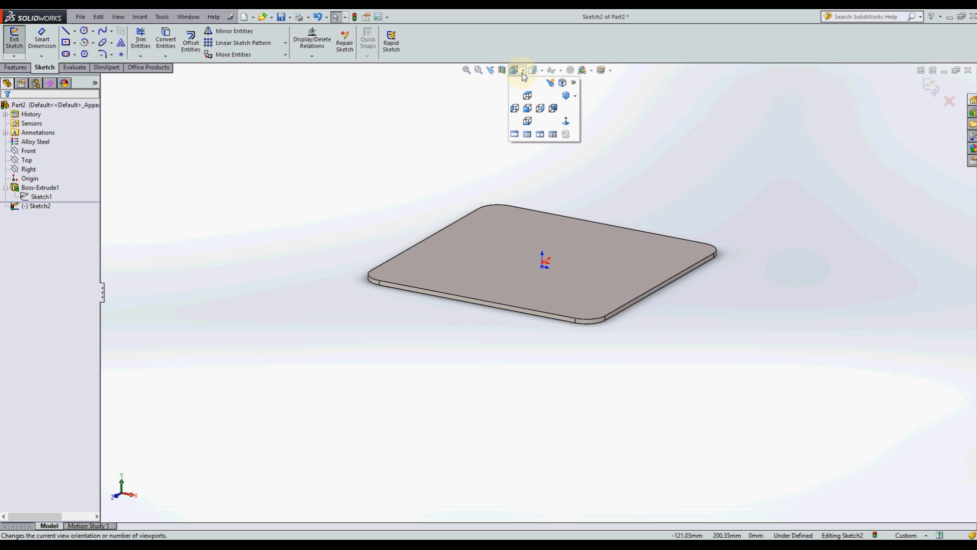
click(566, 124)
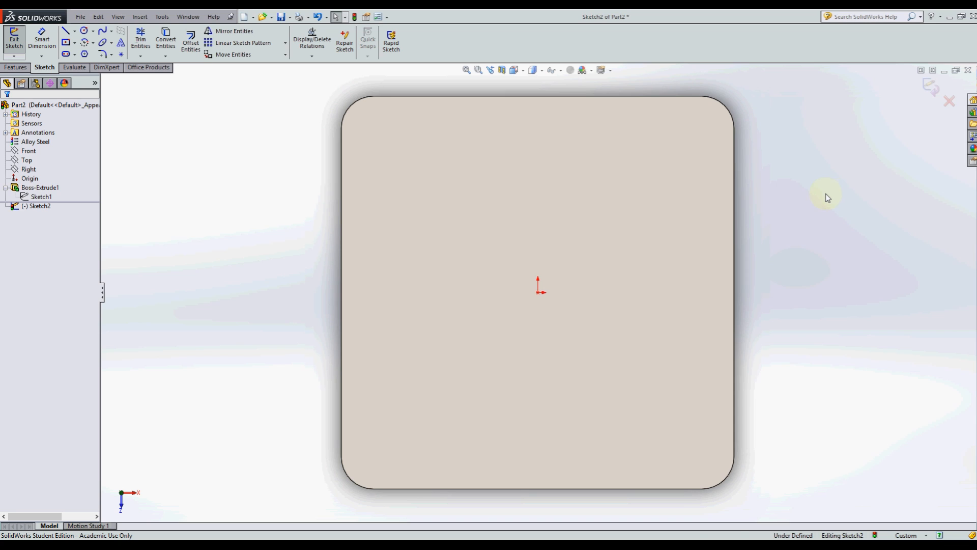
Step: Sketch a circle centered on the origin of the plate's upper face
click(86, 33)
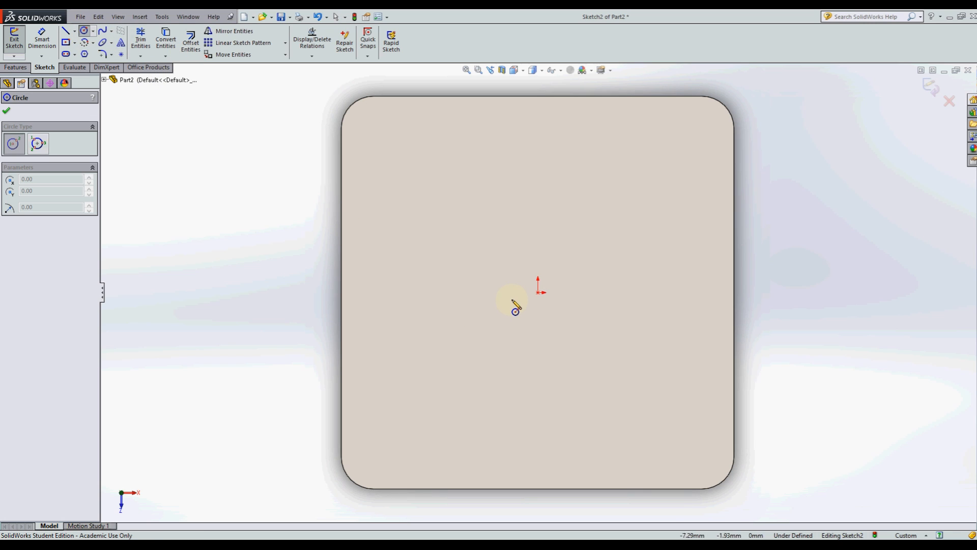
click(538, 292)
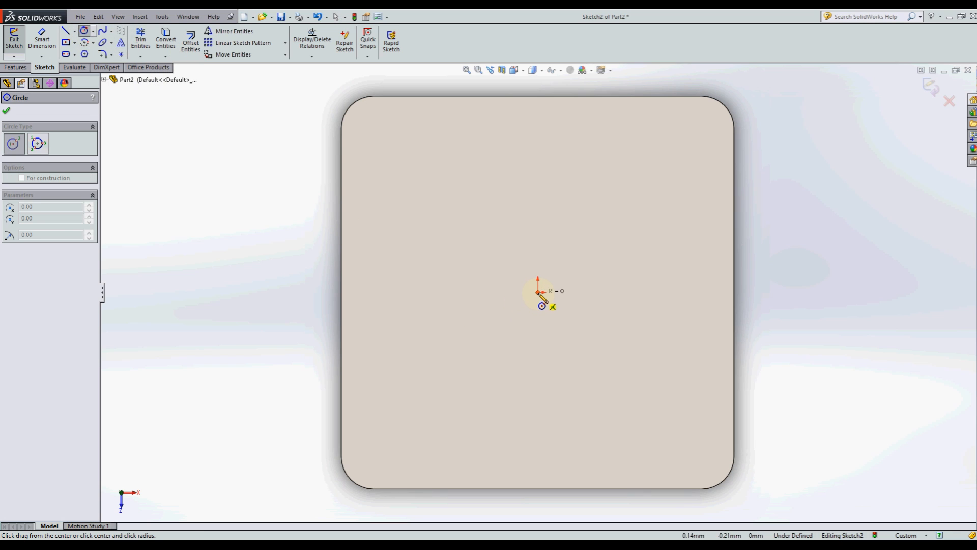
click(617, 295)
key(Escape)
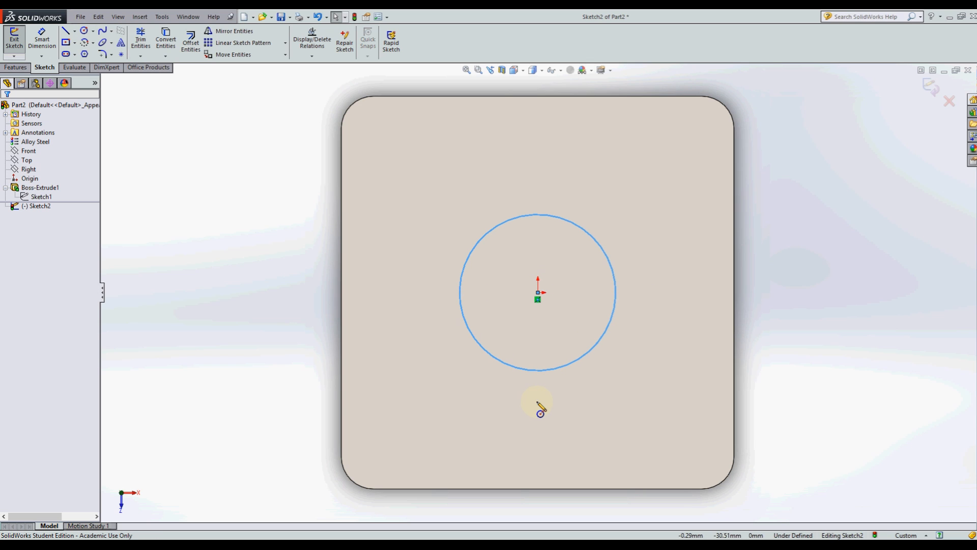
click(834, 332)
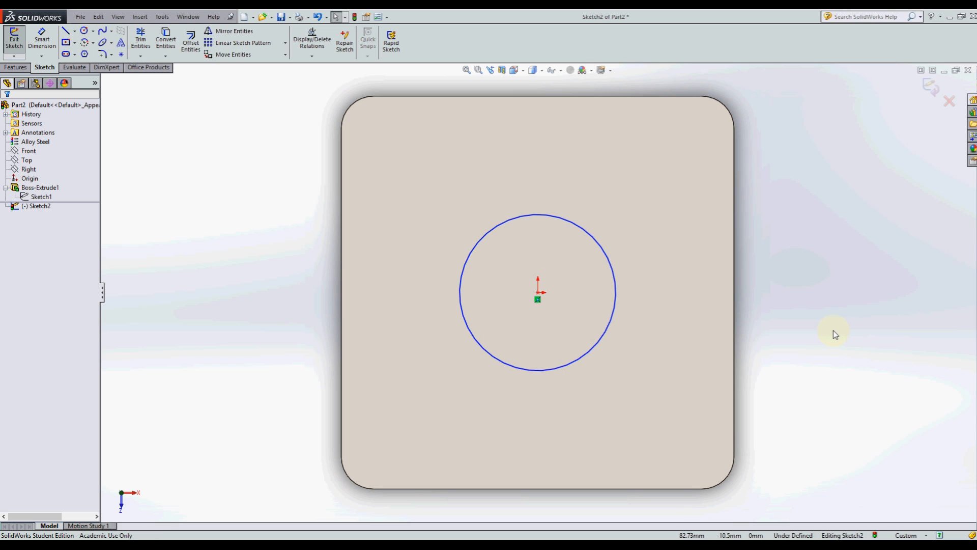
Step: Shrink the circle freehand to about 33 mm in diameter, keeping it centered on the origin
drag(613, 265, 592, 270)
drag(538, 292, 595, 279)
click(817, 241)
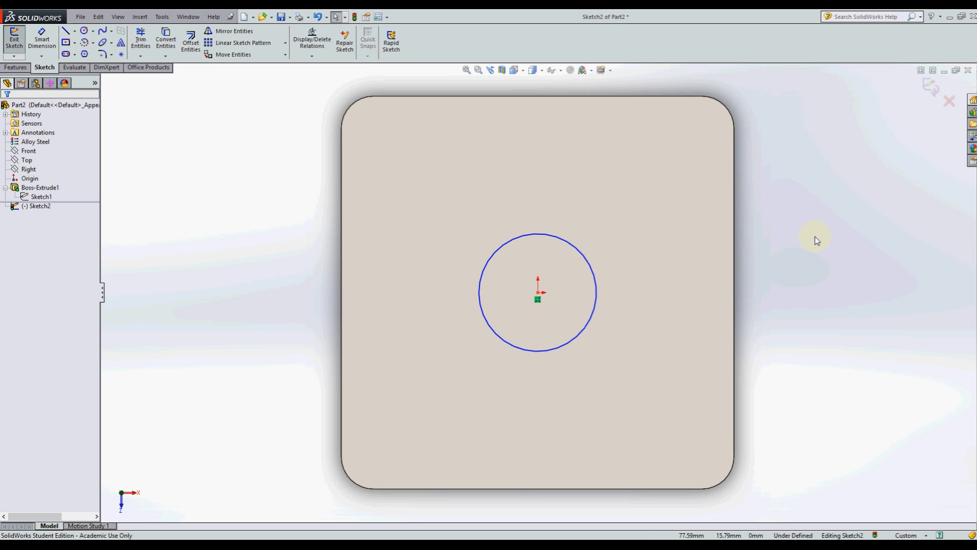
Step: Add a Smart Dimension to the circle, setting its diameter to 38 mm
click(42, 40)
click(512, 244)
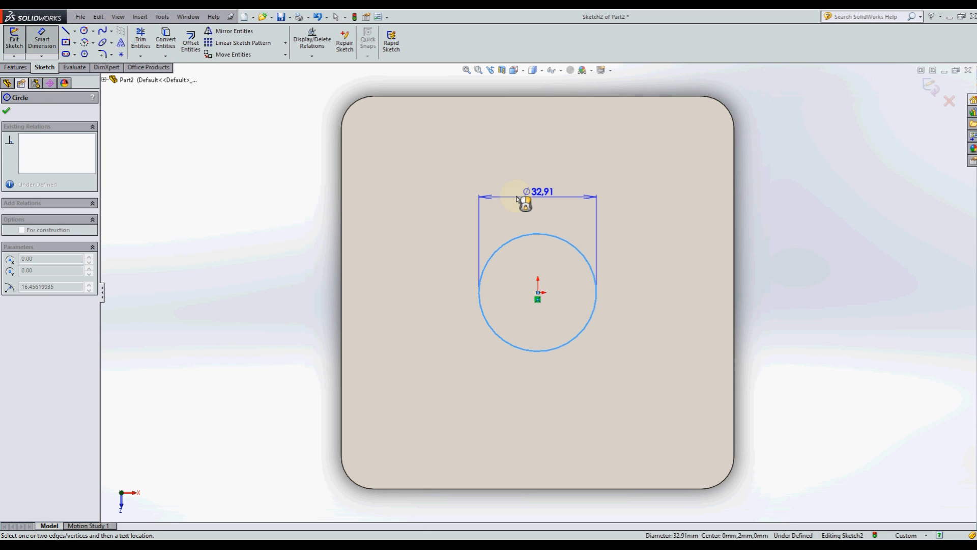
click(519, 192)
text(8)
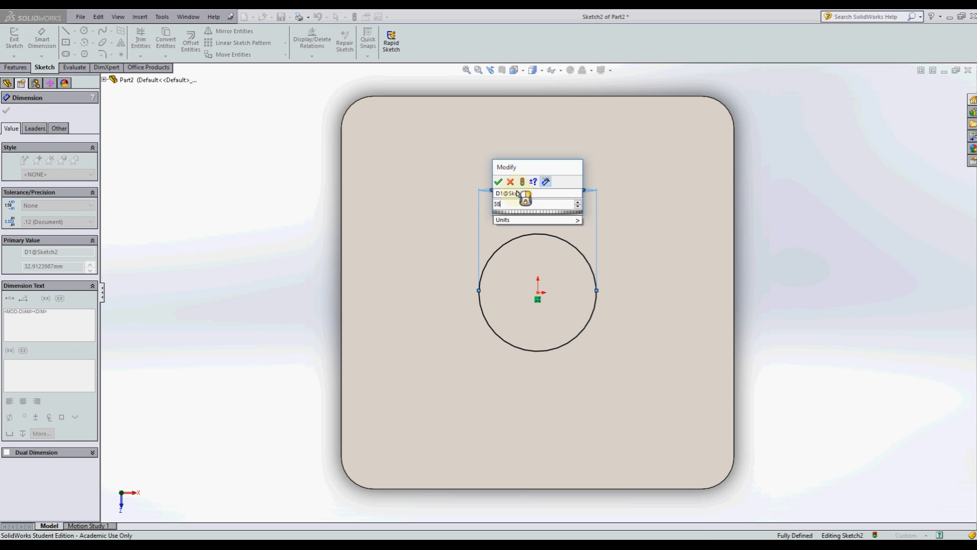
key(Return)
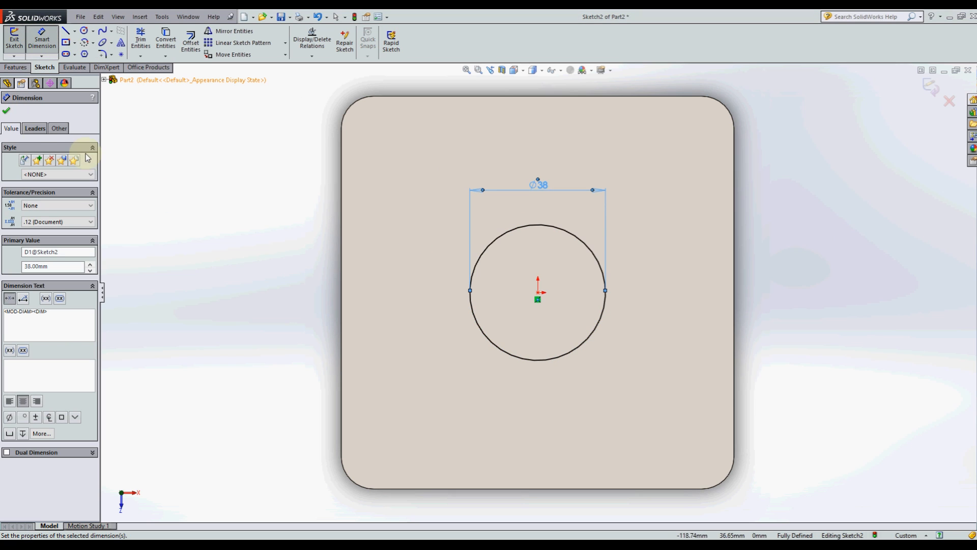
key(Escape)
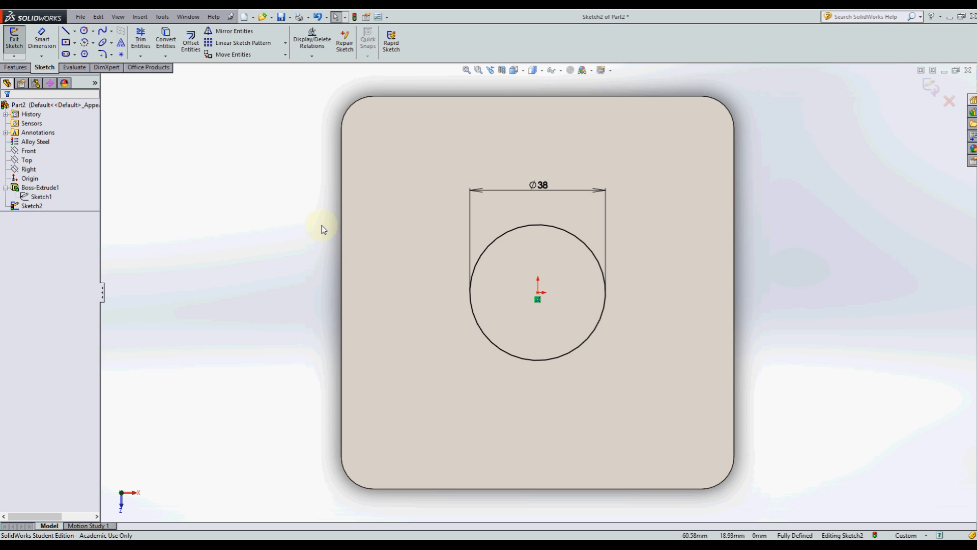
Step: Draw a vertical centerline through the origin from the midpoint of the plate's upper edge to the midpoint of its lower edge
click(67, 31)
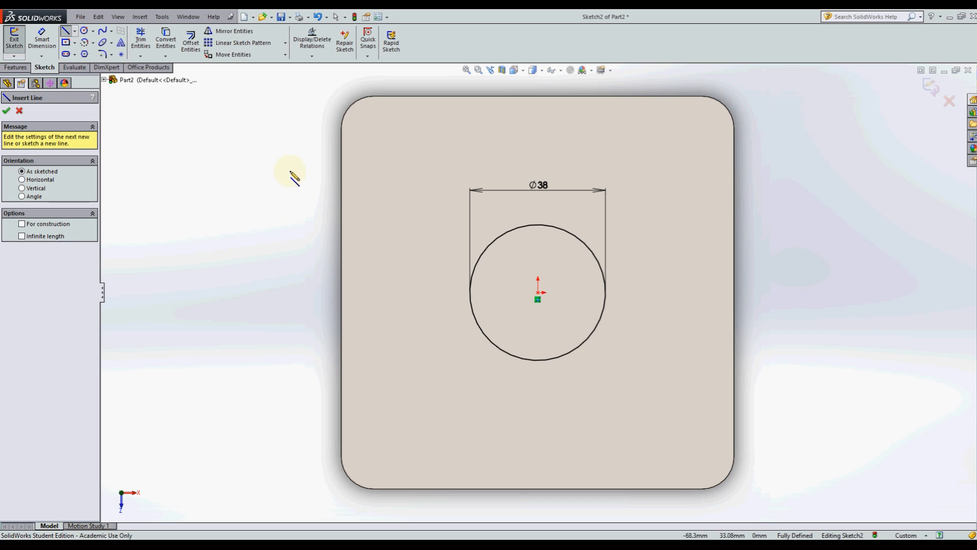
click(75, 32)
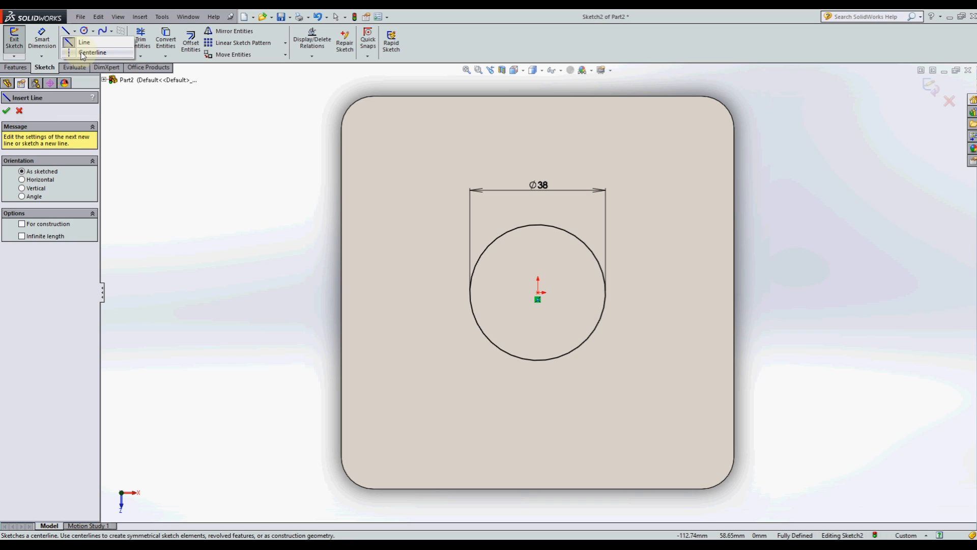
click(82, 53)
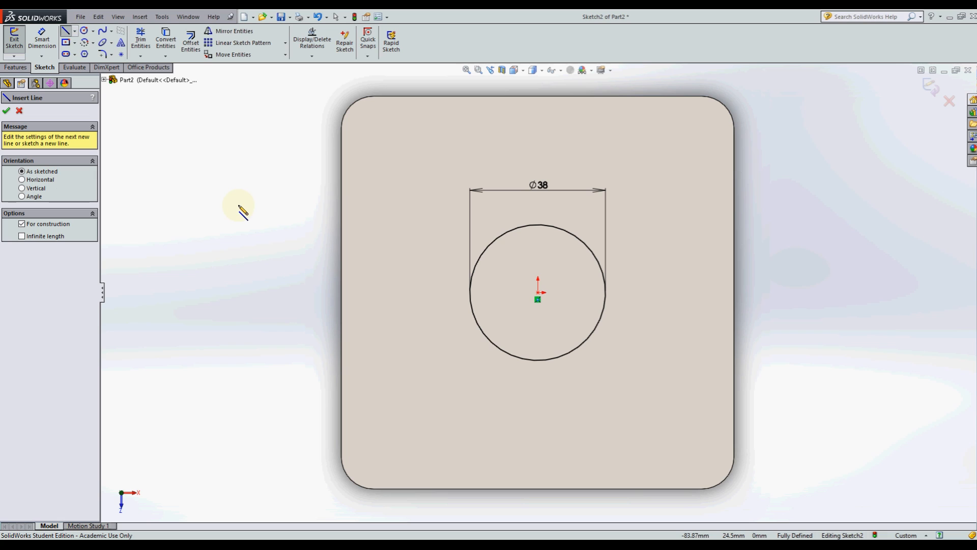
click(538, 97)
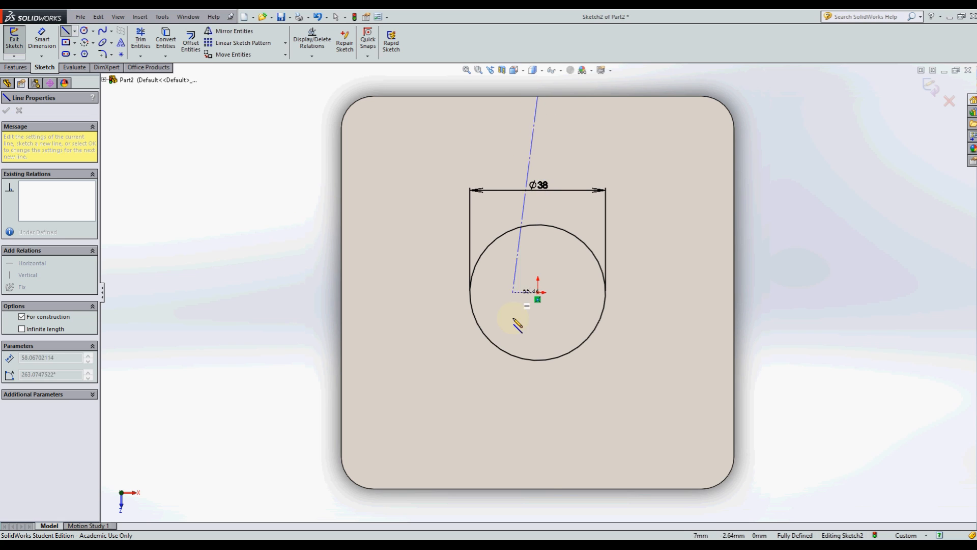
click(539, 489)
key(Escape)
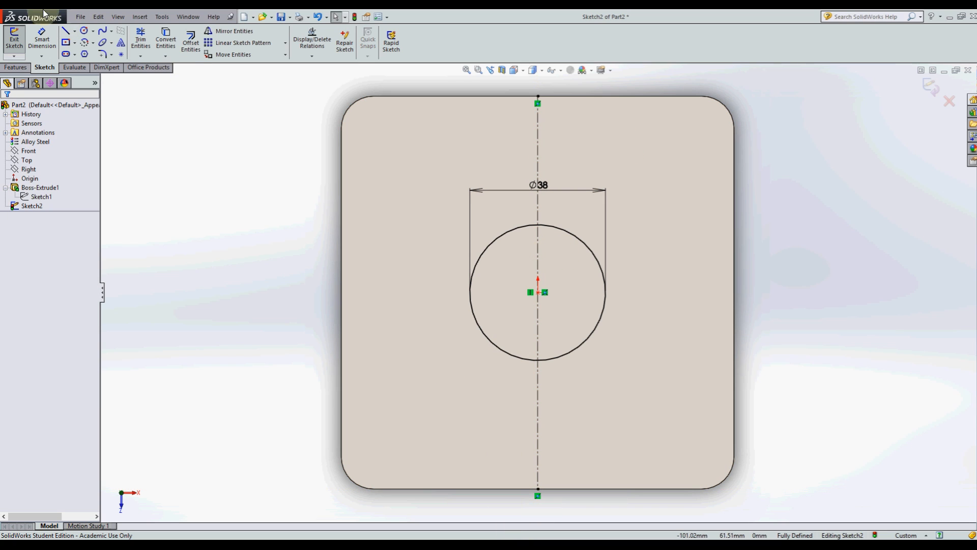
Step: Draw a horizontal centerline through the origin between the midpoints of the plate's left and right edges
click(74, 31)
click(92, 52)
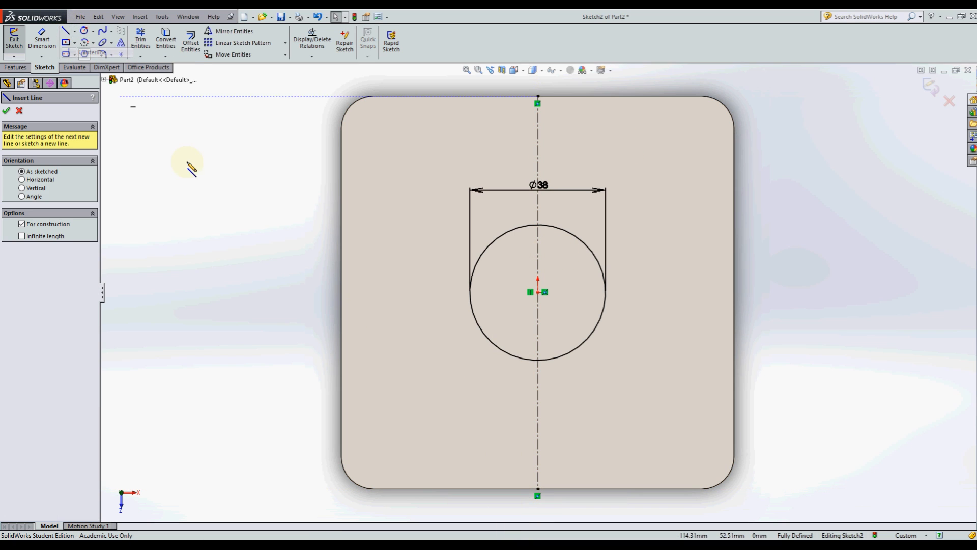
click(341, 293)
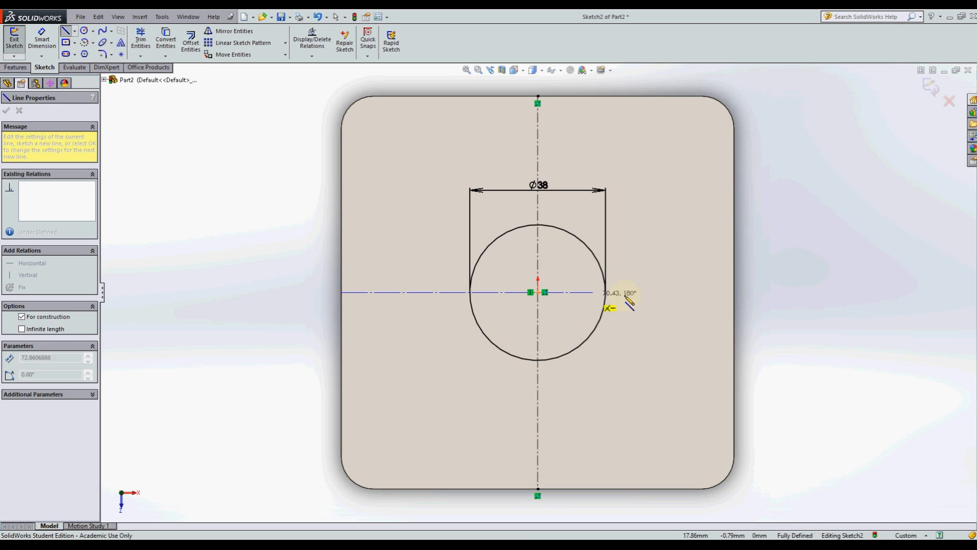
click(734, 293)
key(Escape)
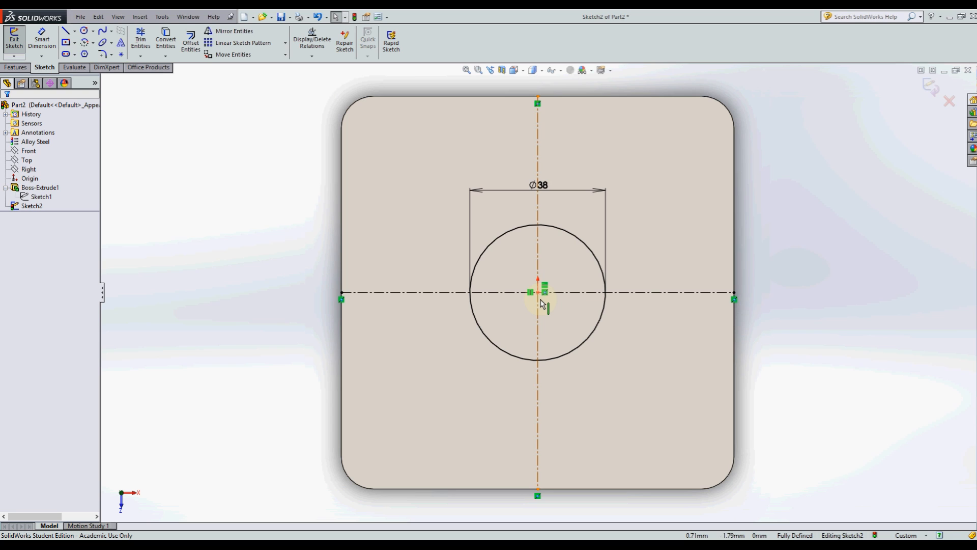
Step: Sketch a circle about 16 mm in diameter near the plate's upper-left corner
click(85, 32)
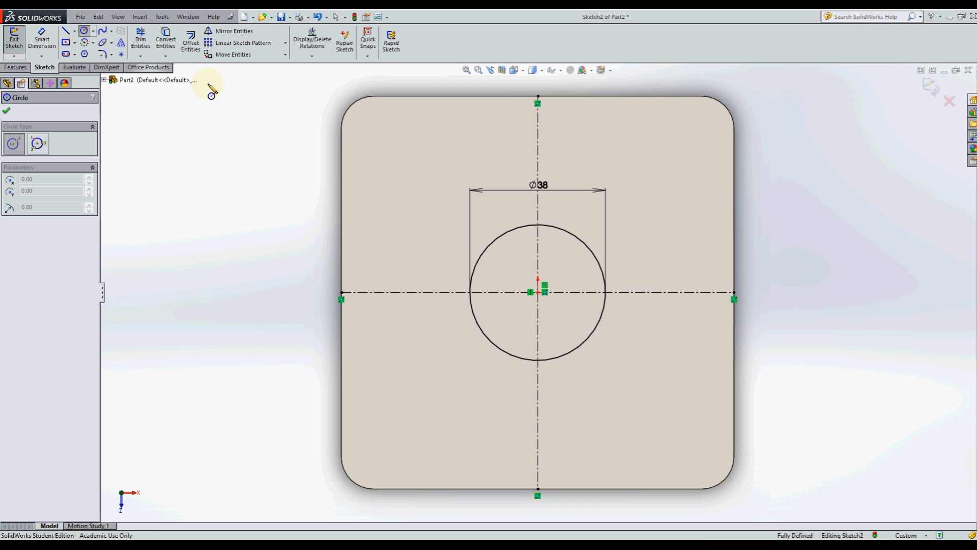
click(384, 144)
click(411, 152)
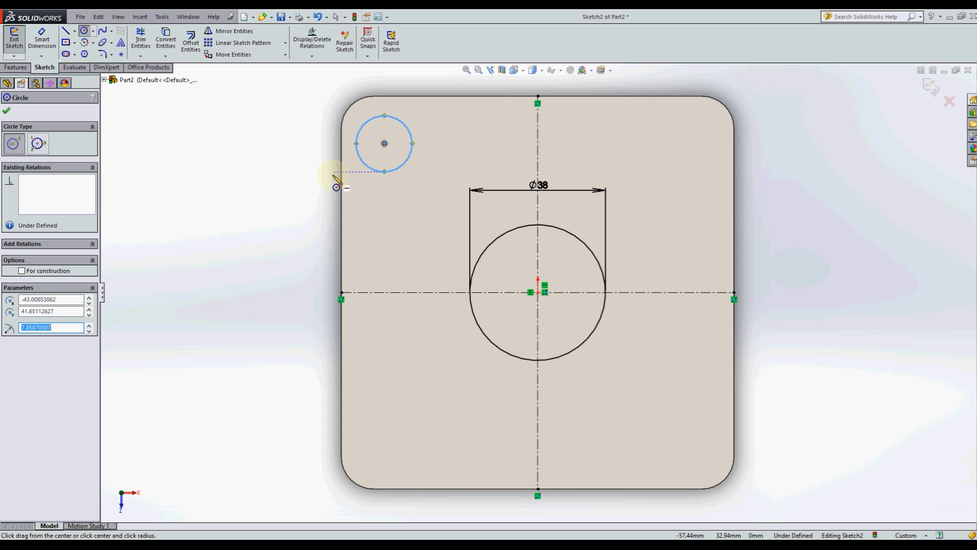
key(Escape)
Step: Add a Smart Dimension to the upper-left circle, setting its diameter to 18 mm
click(42, 38)
key(f)
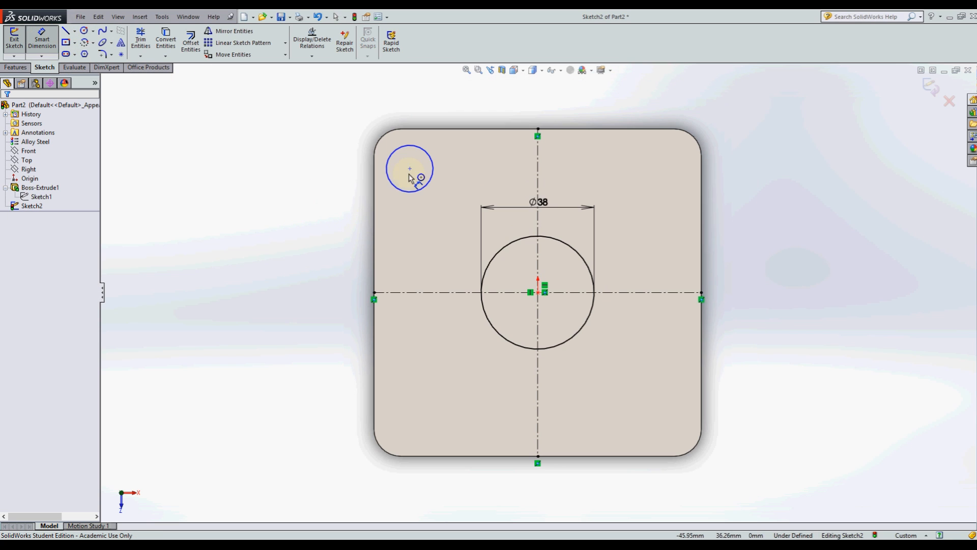
click(424, 147)
click(410, 96)
text(18)
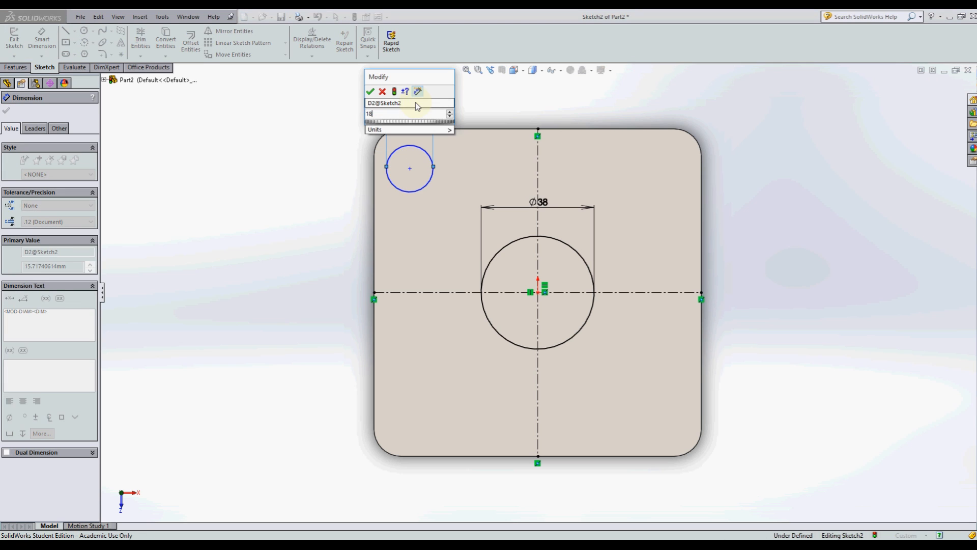
key(Return)
key(Escape)
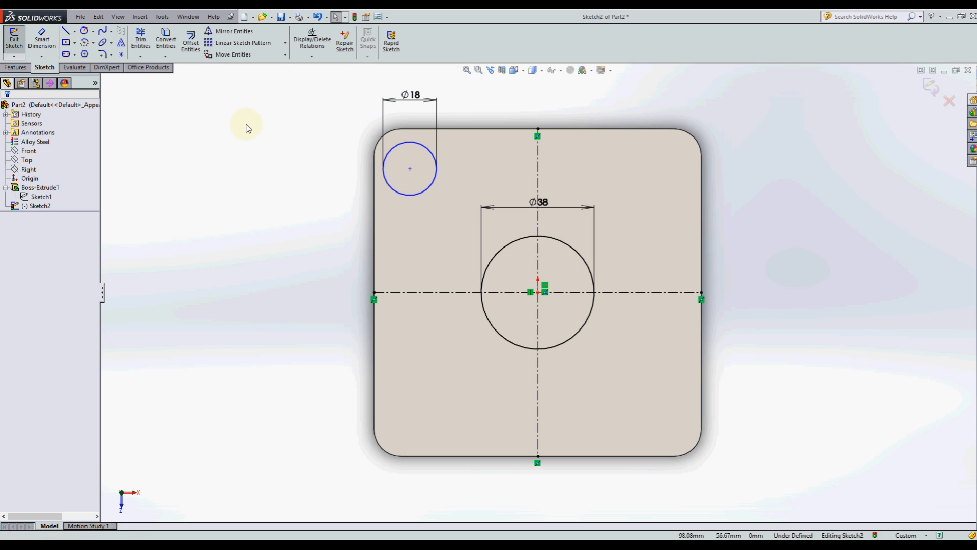
Step: Mirror the 18 mm circle about the vertical centerline, keeping the original as a copy
click(248, 31)
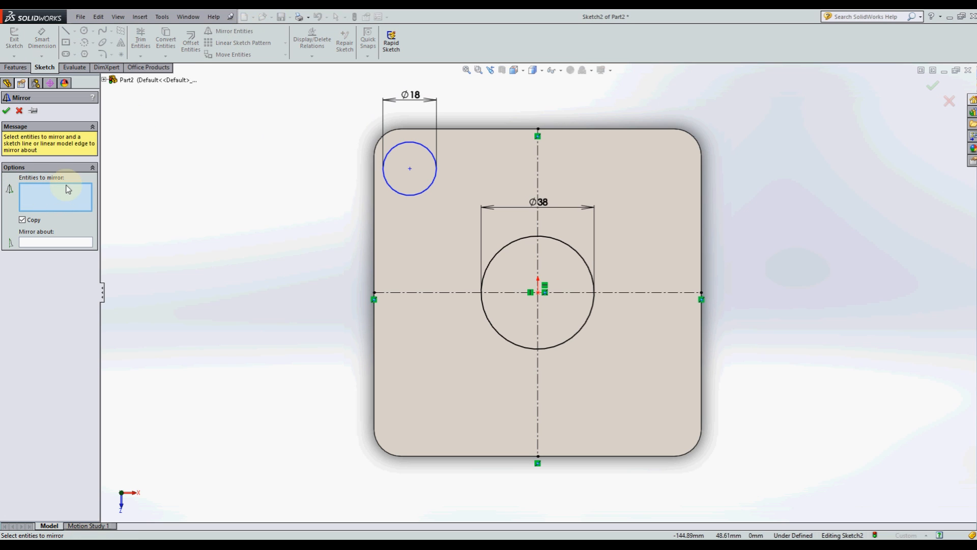
click(429, 191)
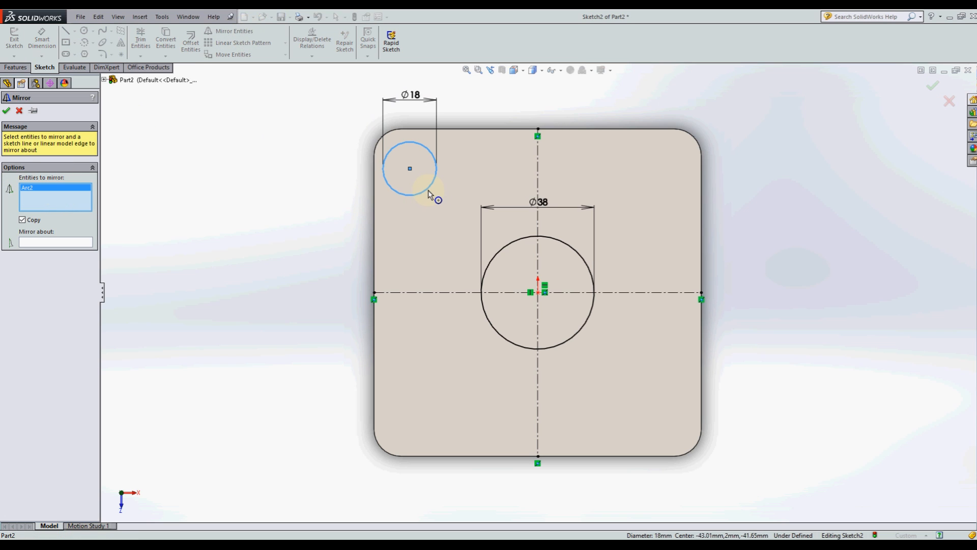
click(45, 246)
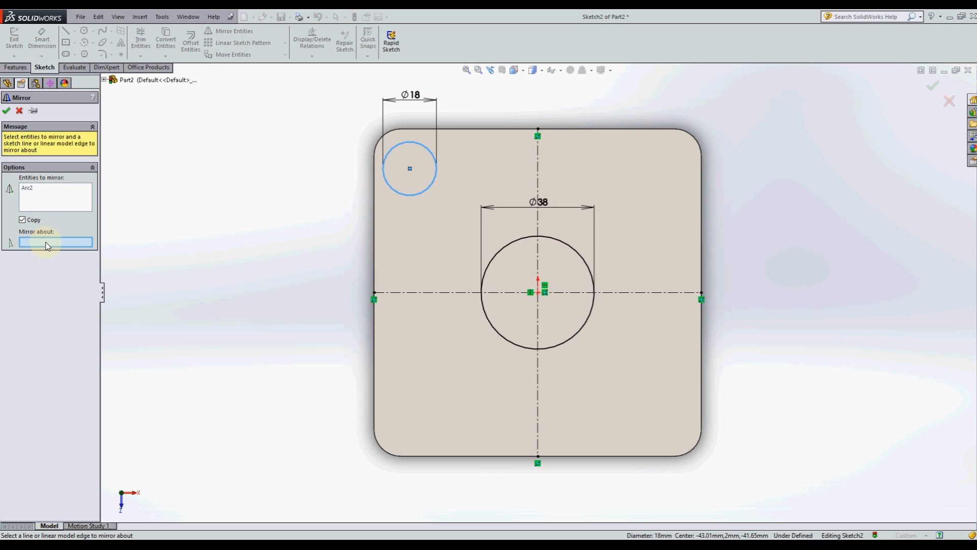
click(538, 190)
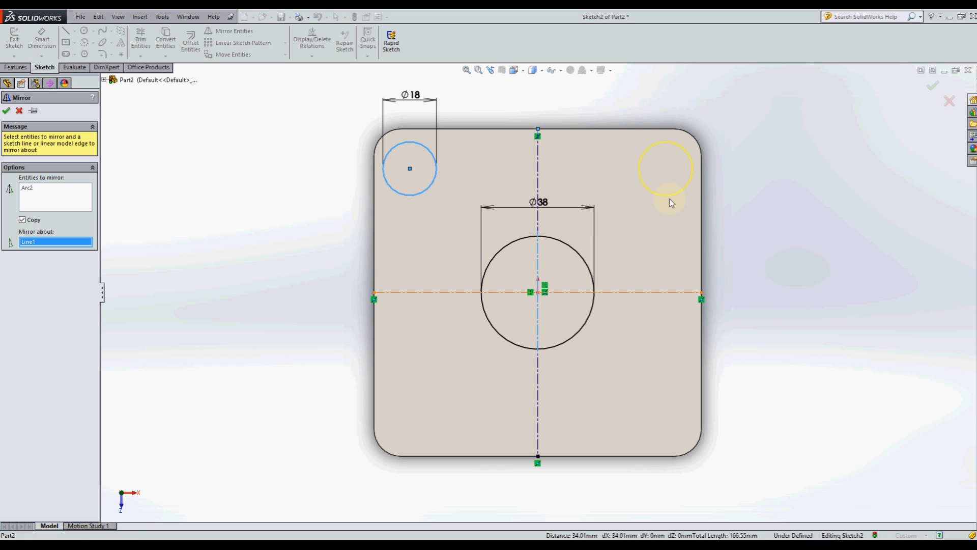
click(6, 110)
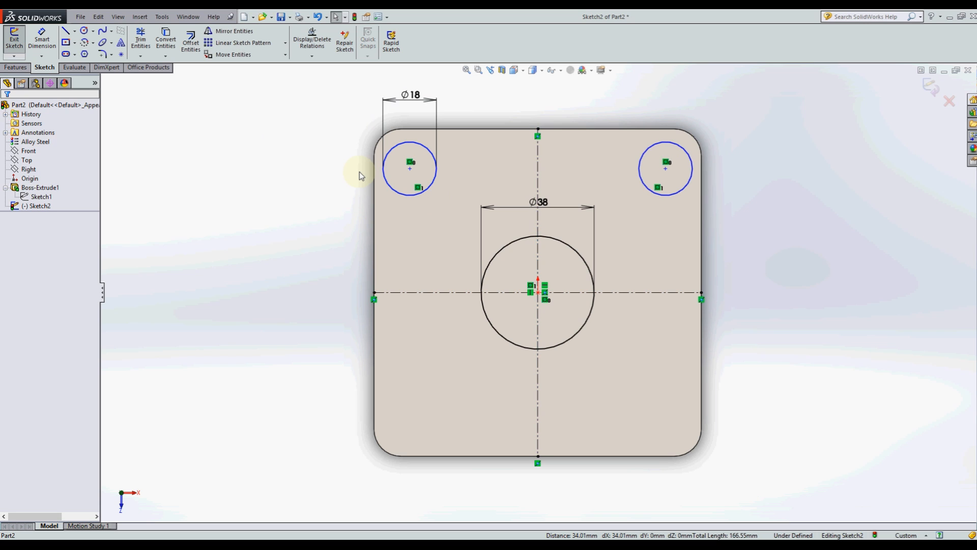
Step: Dimension the horizontal distance between the centers of the two 18 mm circles as 70 mm
click(41, 39)
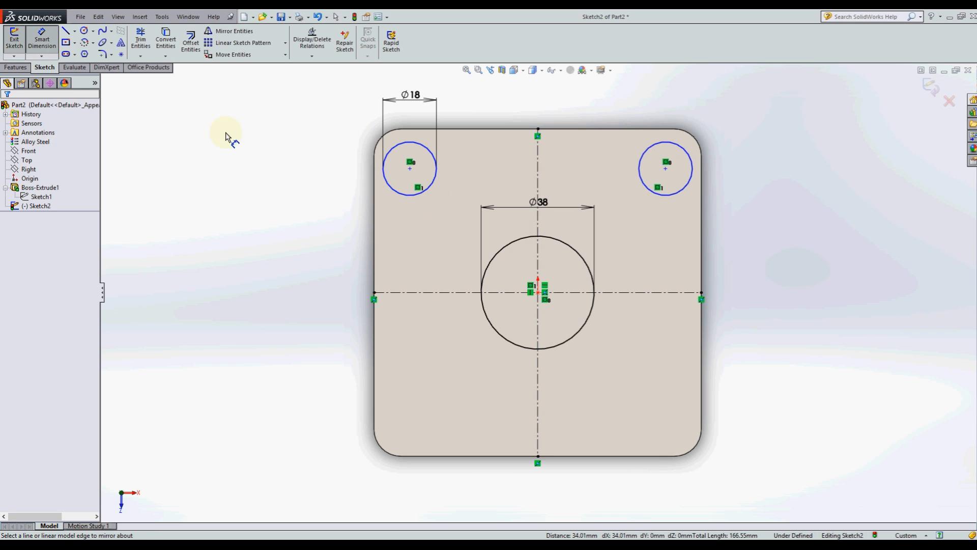
click(412, 186)
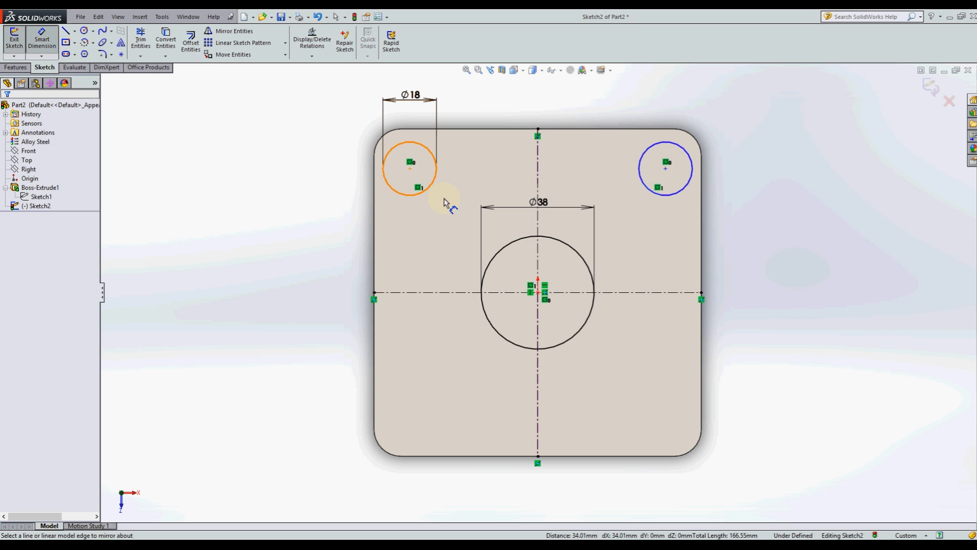
click(411, 168)
click(666, 168)
scroll(572, 338, up, 4)
click(556, 153)
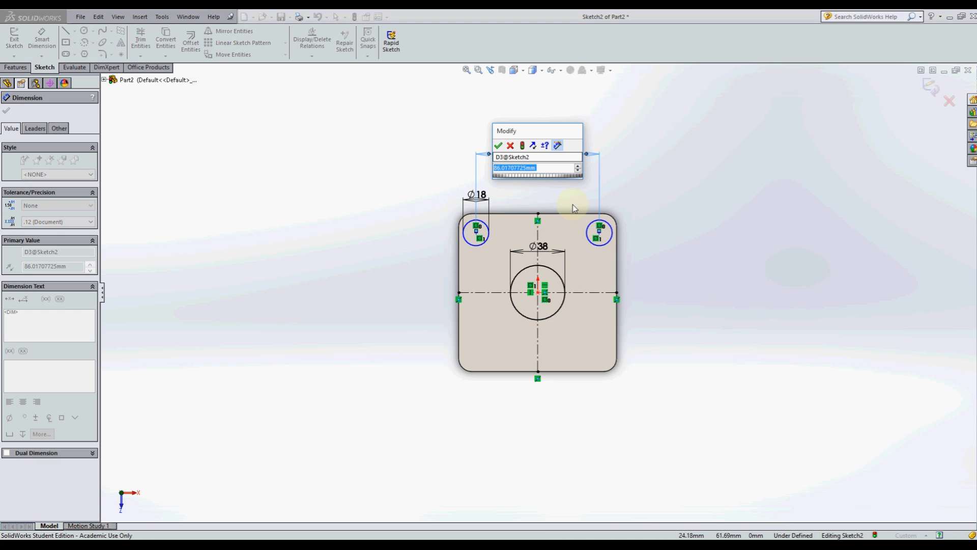
text(70)
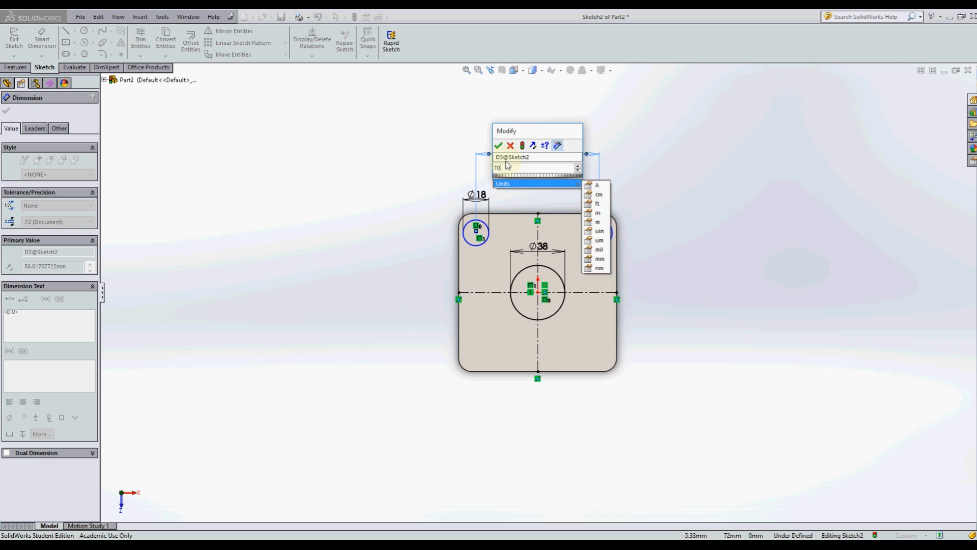
click(499, 146)
key(Escape)
Step: Mirror both upper 18 mm circles about the horizontal centerline to the plate's lower half
scroll(639, 239, up, 3)
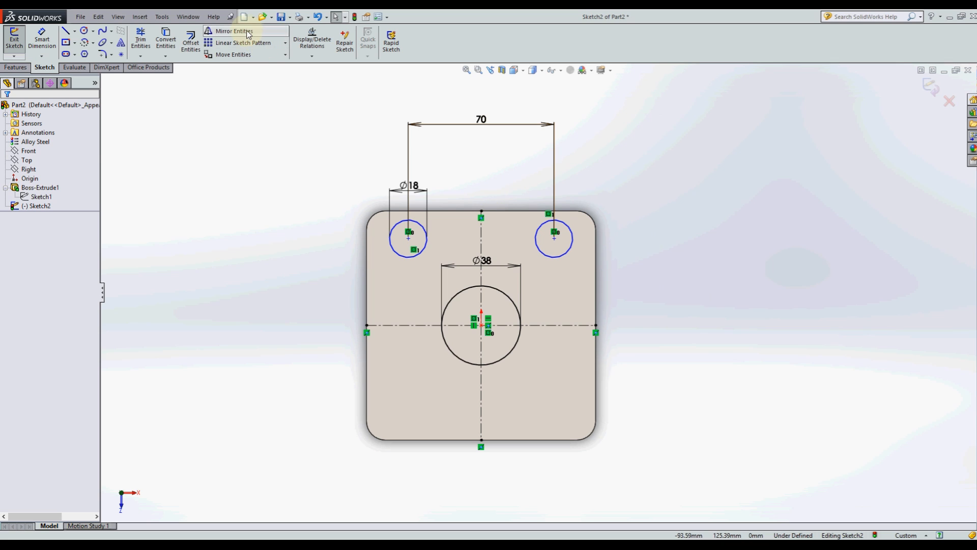
click(232, 31)
click(417, 256)
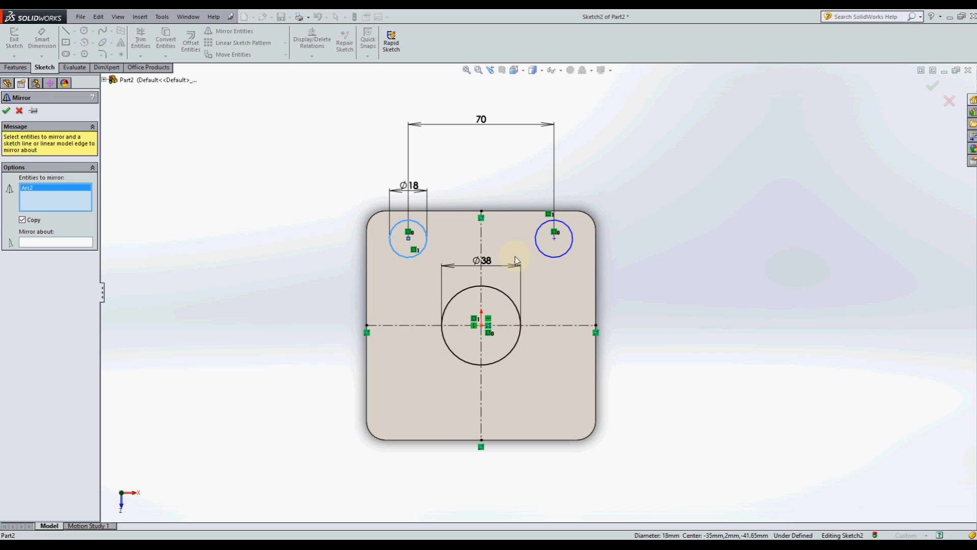
click(540, 254)
click(59, 244)
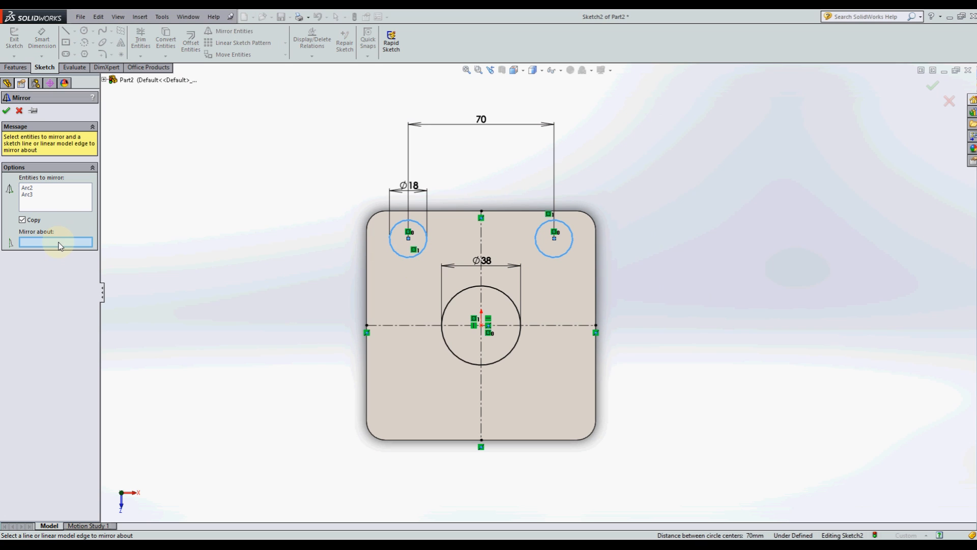
click(400, 324)
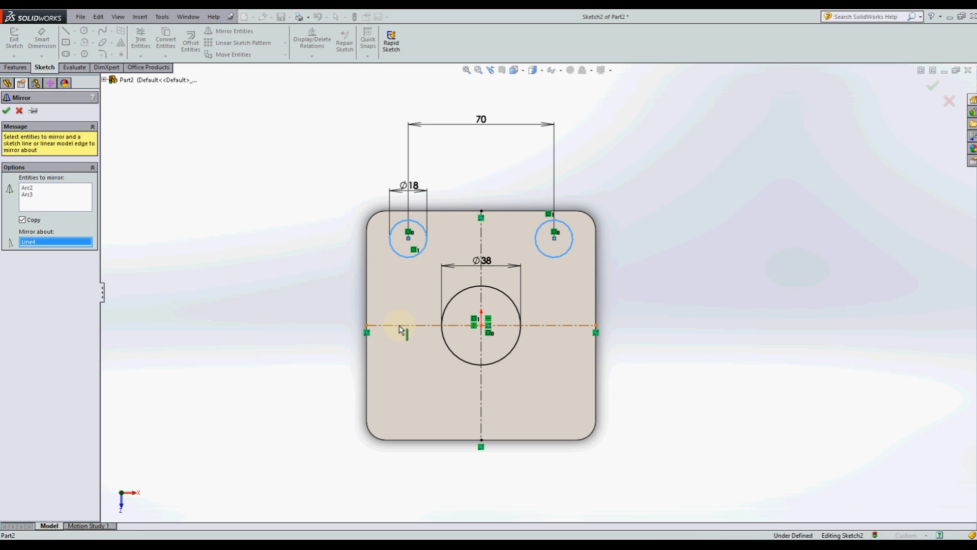
click(6, 111)
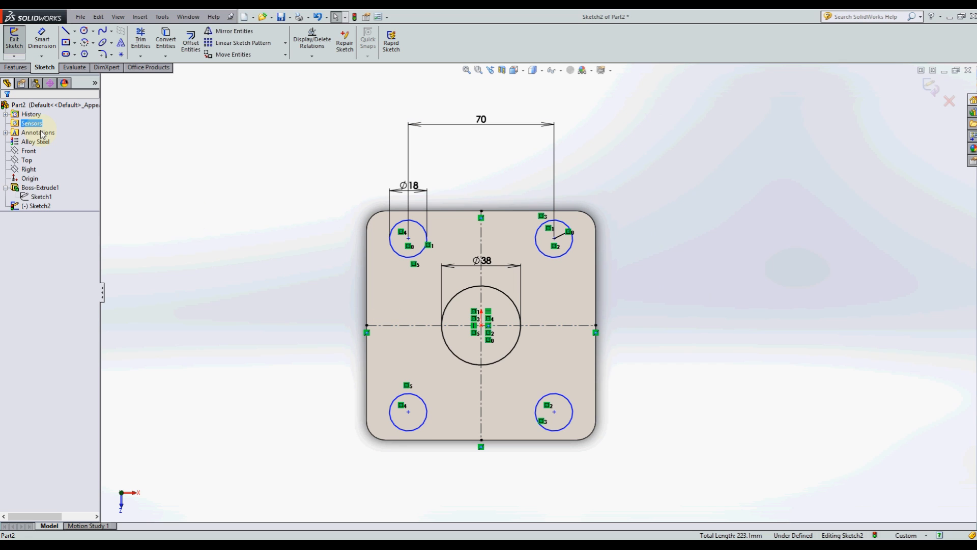
Step: Move the lower-right circle's center freehand toward the horizontal centerline, to about 31 mm below the origin
click(554, 413)
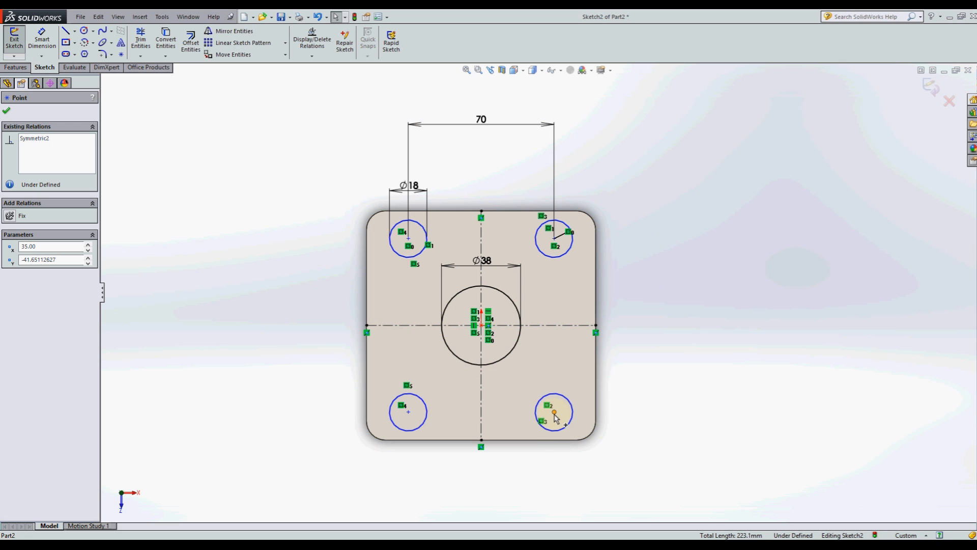
drag(554, 414, 553, 263)
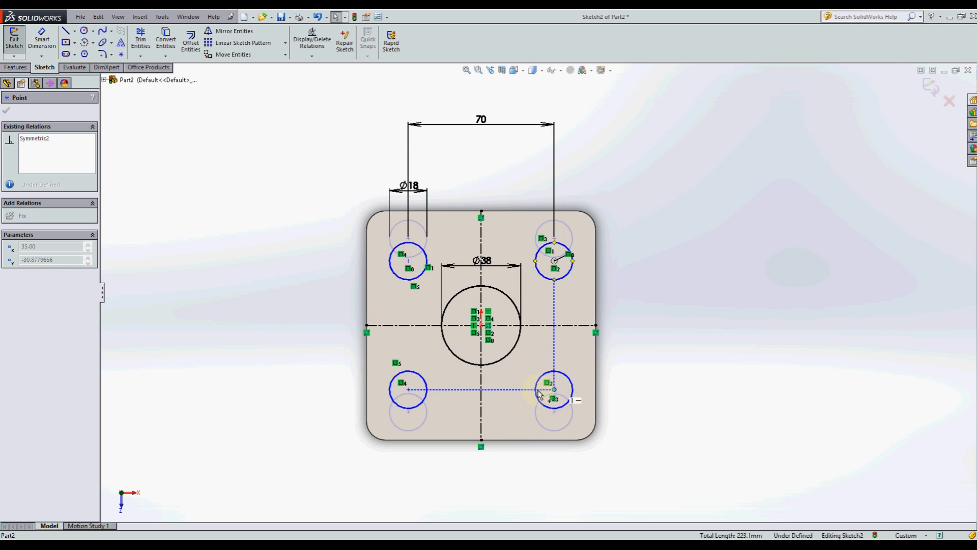
click(263, 331)
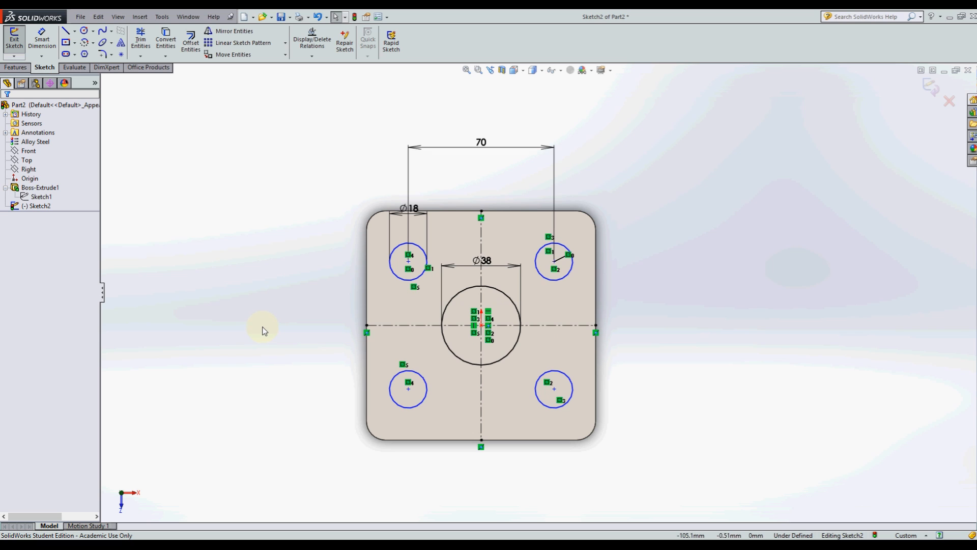
Step: Dimension the vertical distance between the two left circles' centers as 70 mm and exit the sketch
click(42, 40)
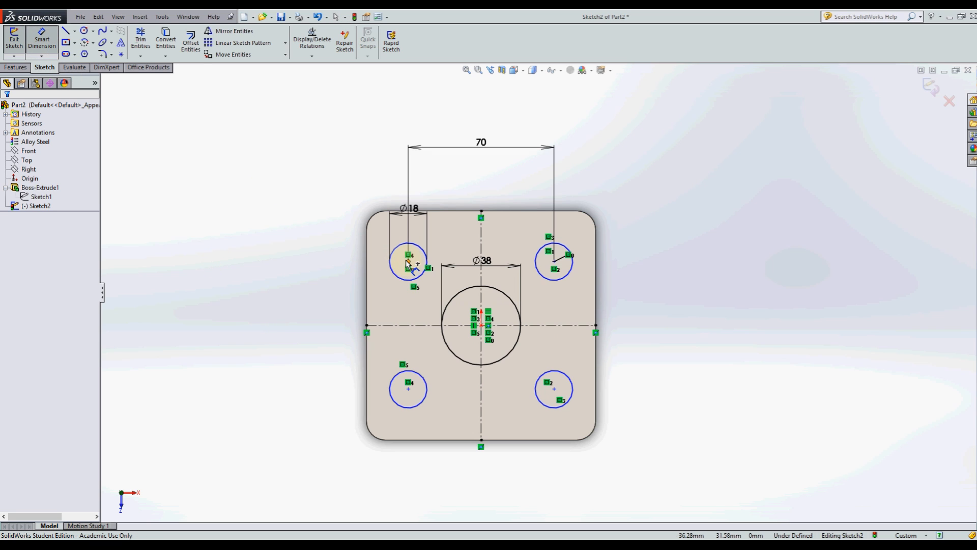
click(409, 262)
click(409, 389)
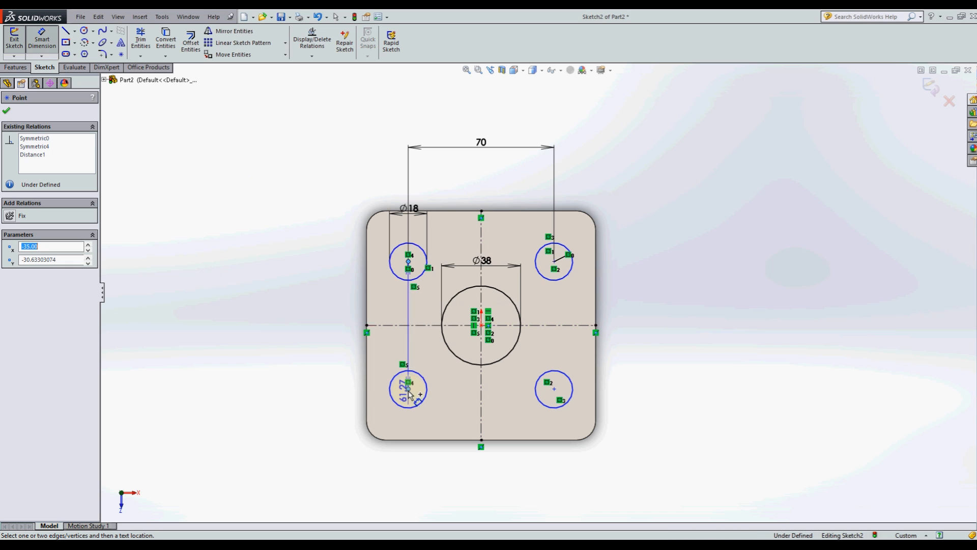
click(307, 342)
text(7)
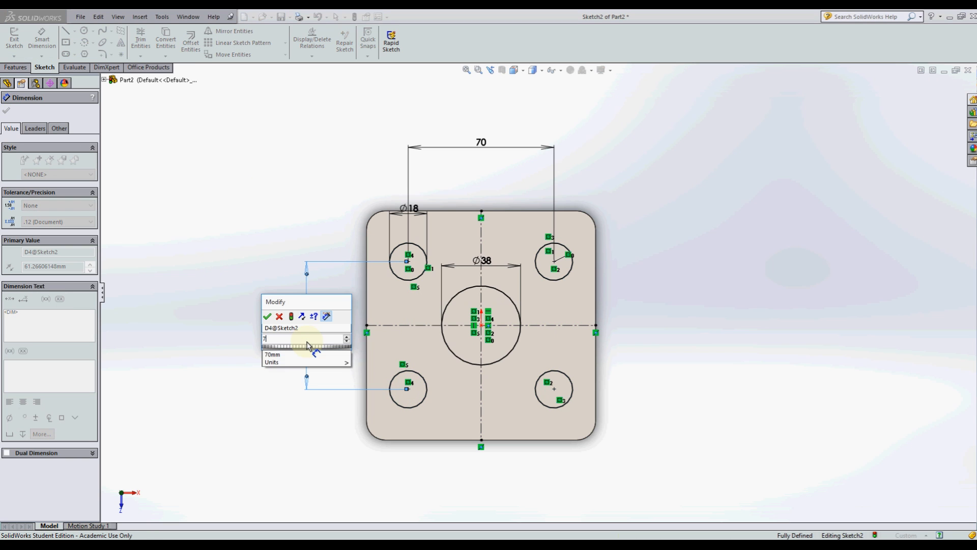
text(0)
key(Return)
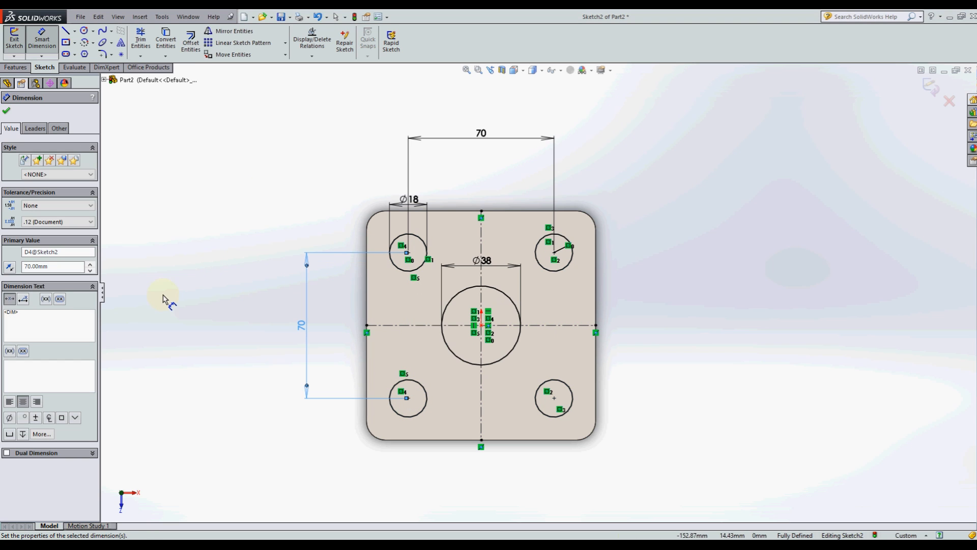
click(162, 233)
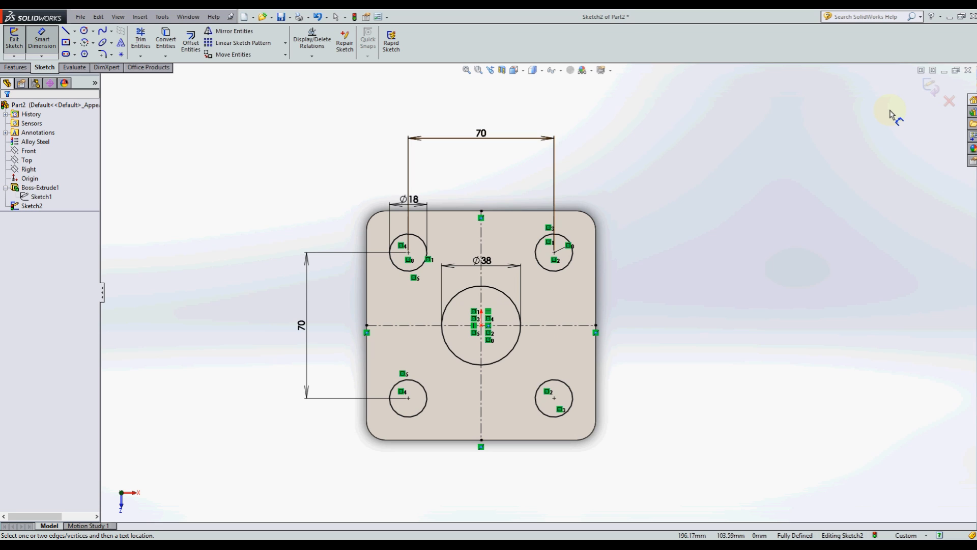
click(931, 87)
Step: Extrude-cut the central circle and the four corner circles through the plate with the Through All end condition
mouse_move(542, 410)
middle_down()
mouse_move(517, 365)
mouse_move(484, 240)
middle_up()
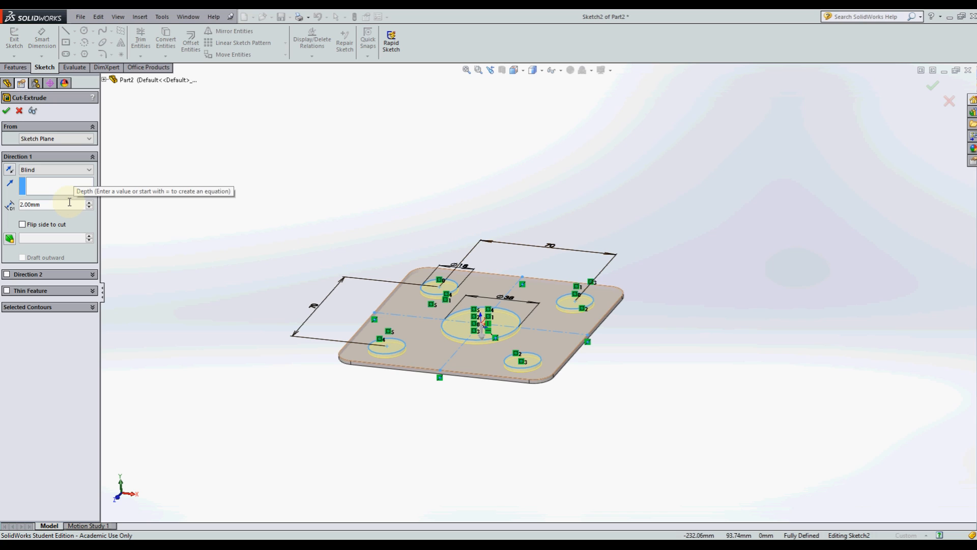
click(59, 170)
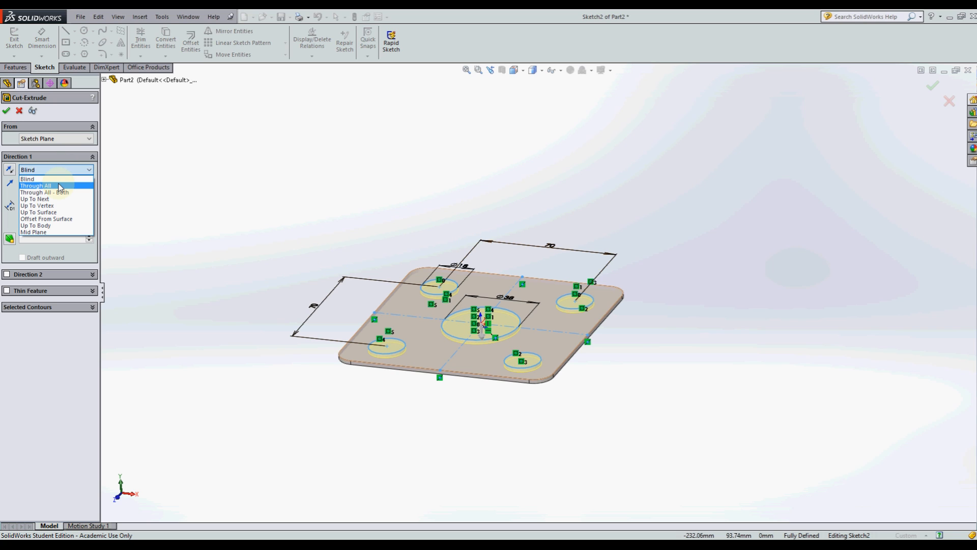
click(60, 186)
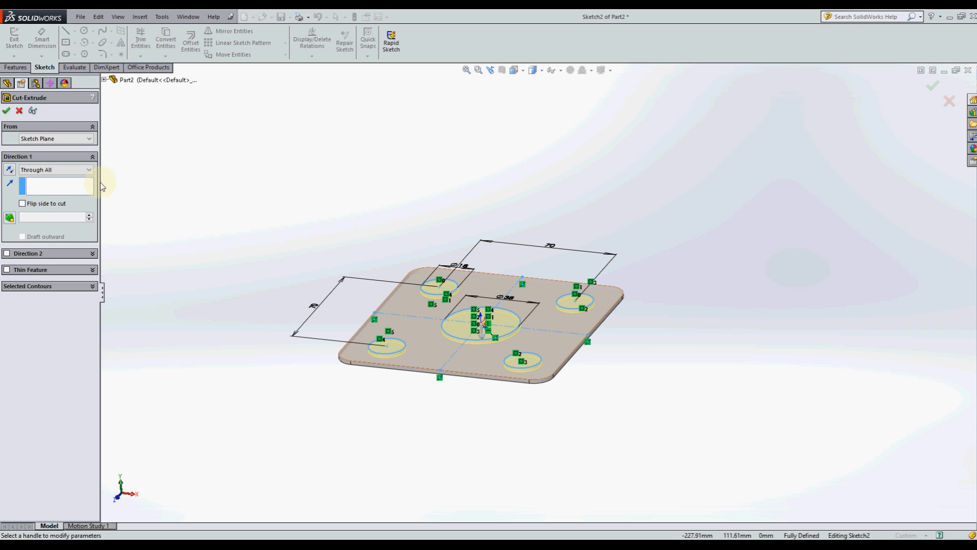
click(7, 110)
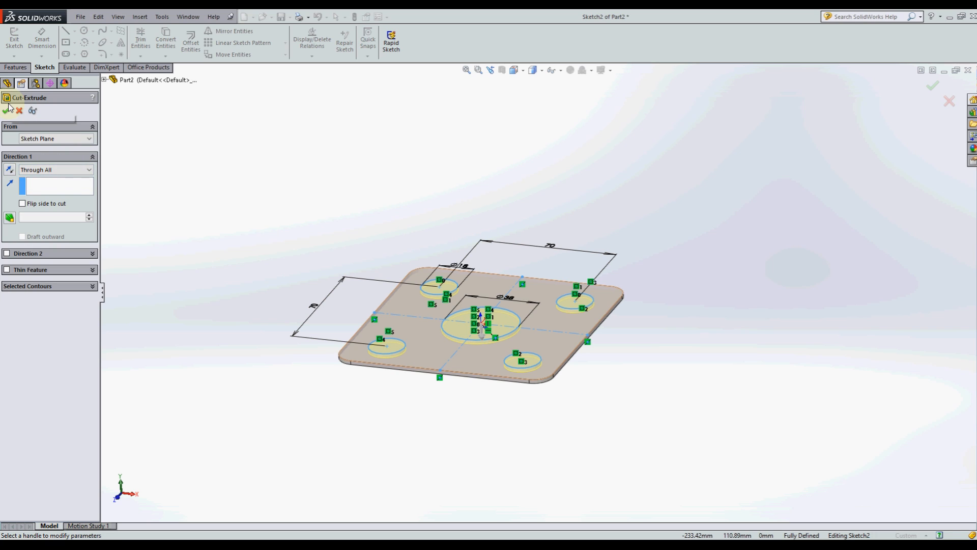
mouse_move(567, 384)
middle_down()
mouse_move(546, 383)
mouse_move(558, 396)
middle_up()
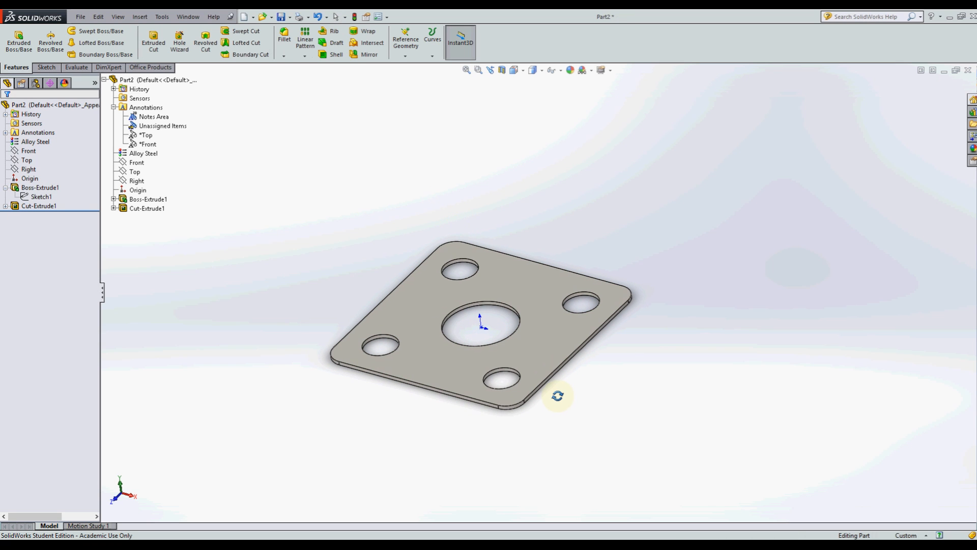
Step: Delete the extruded cut feature from the part while keeping its sketch
right_click(40, 209)
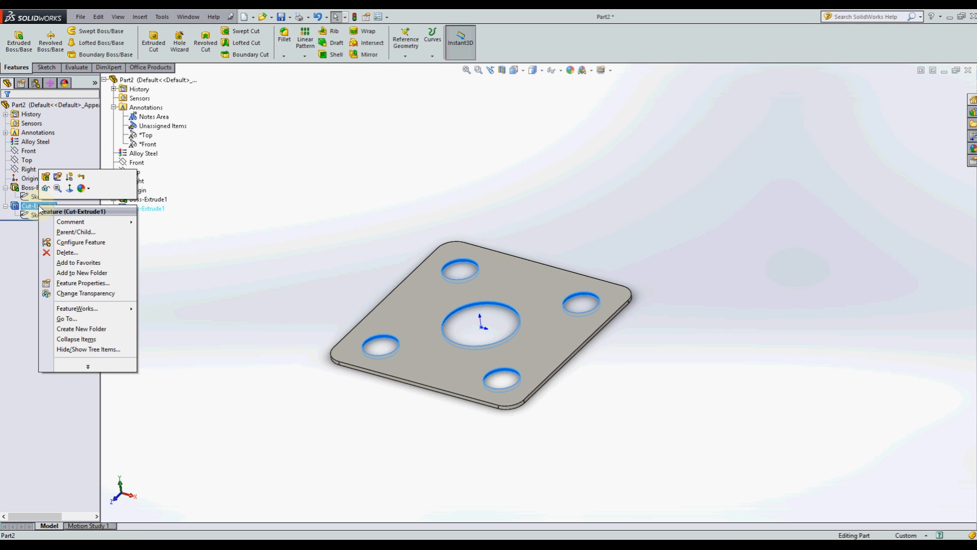
click(69, 253)
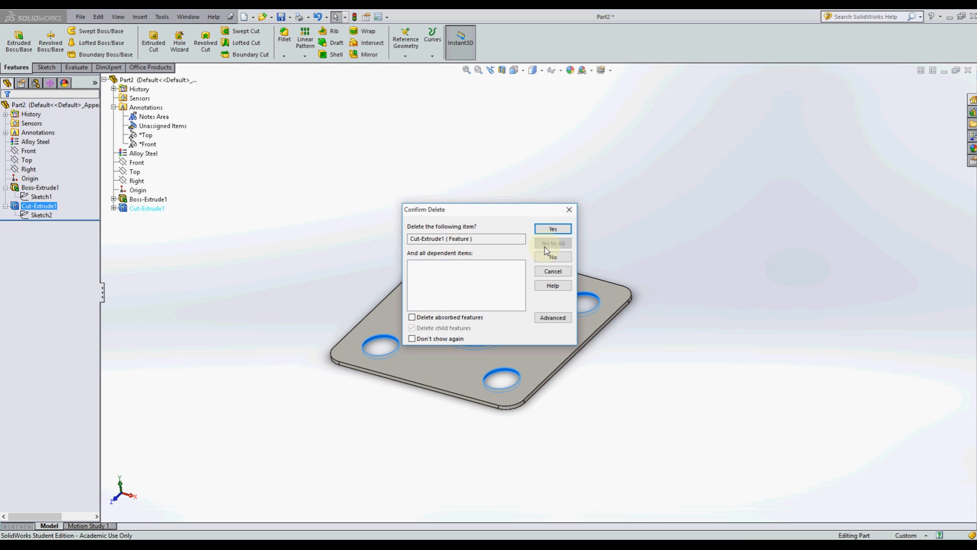
click(554, 229)
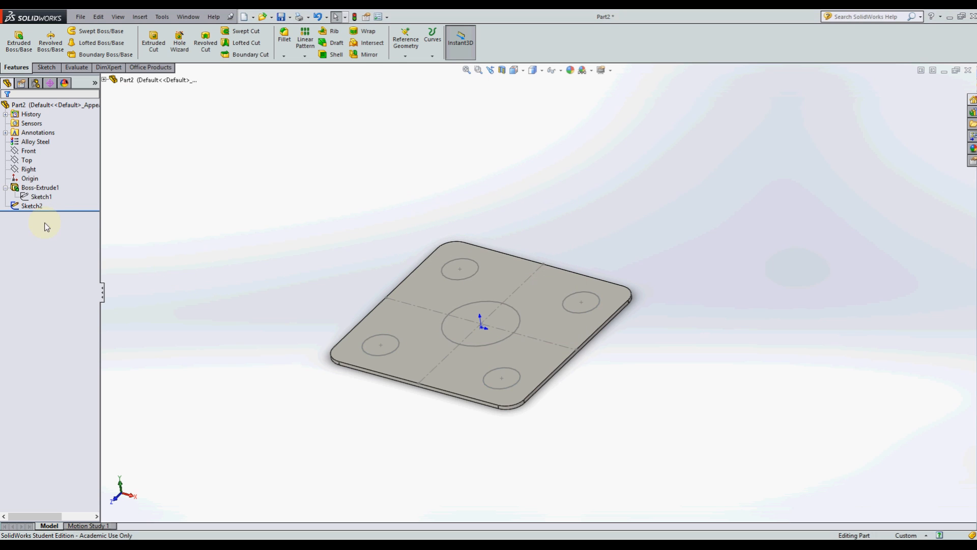
Step: Open the plate's hole sketch for editing to review its circles and dimensions, and exit the sketch
click(32, 206)
click(133, 232)
click(49, 189)
click(33, 207)
right_click(32, 206)
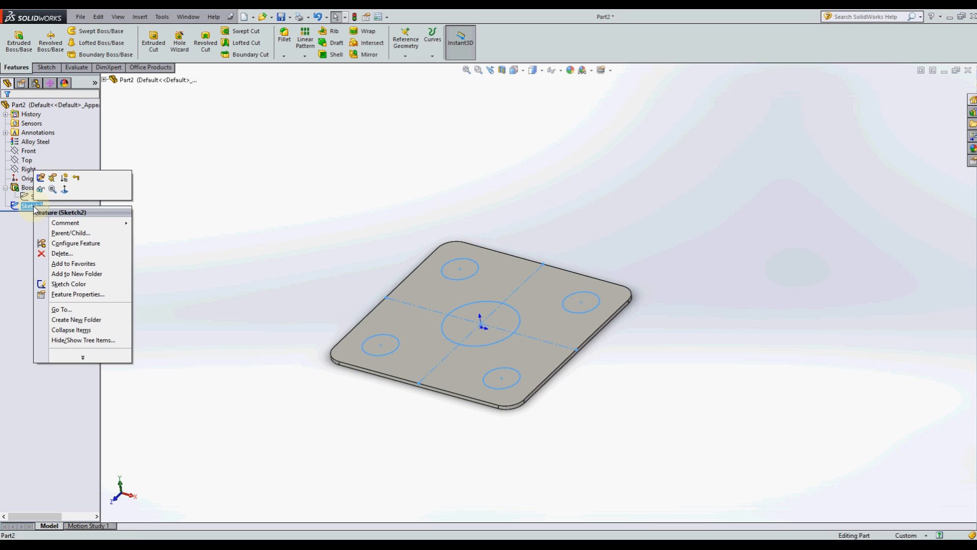
click(45, 182)
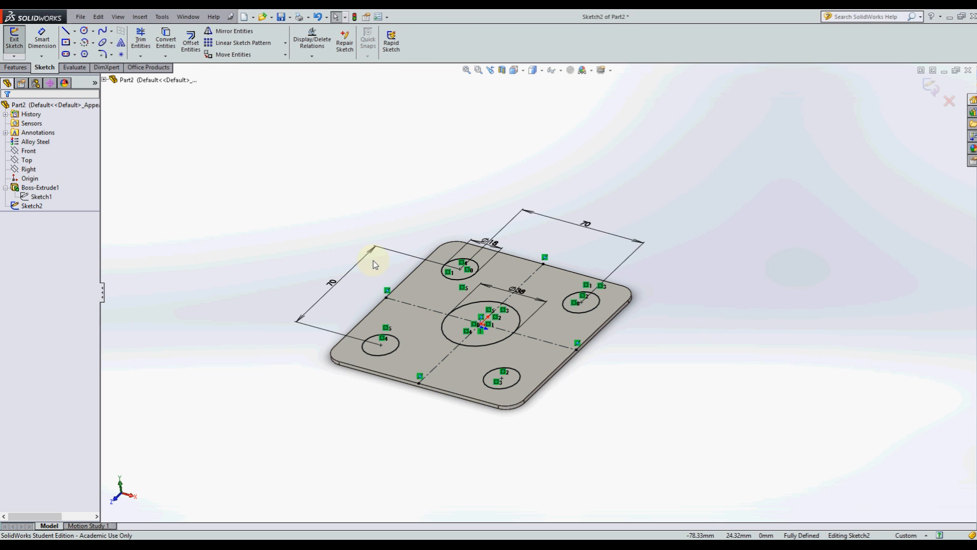
click(931, 89)
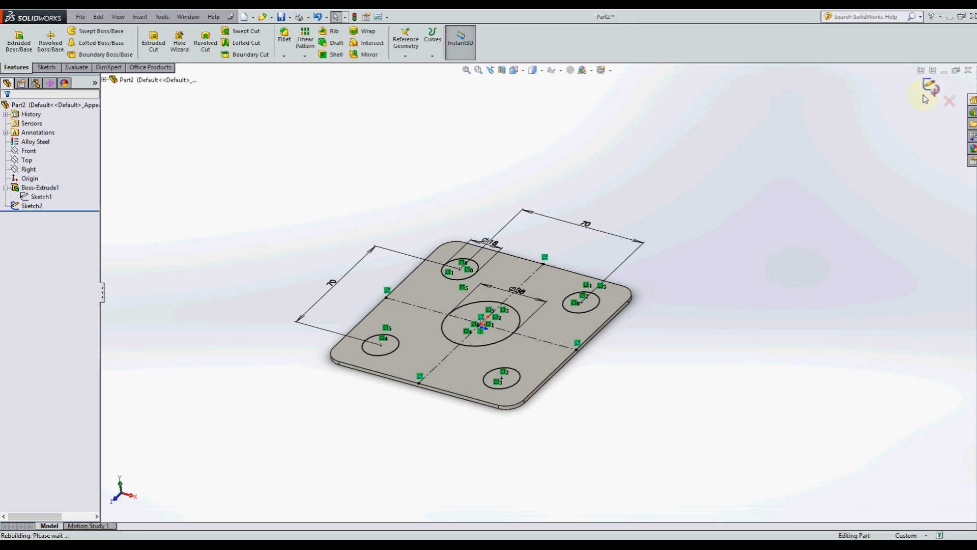
click(31, 207)
click(31, 206)
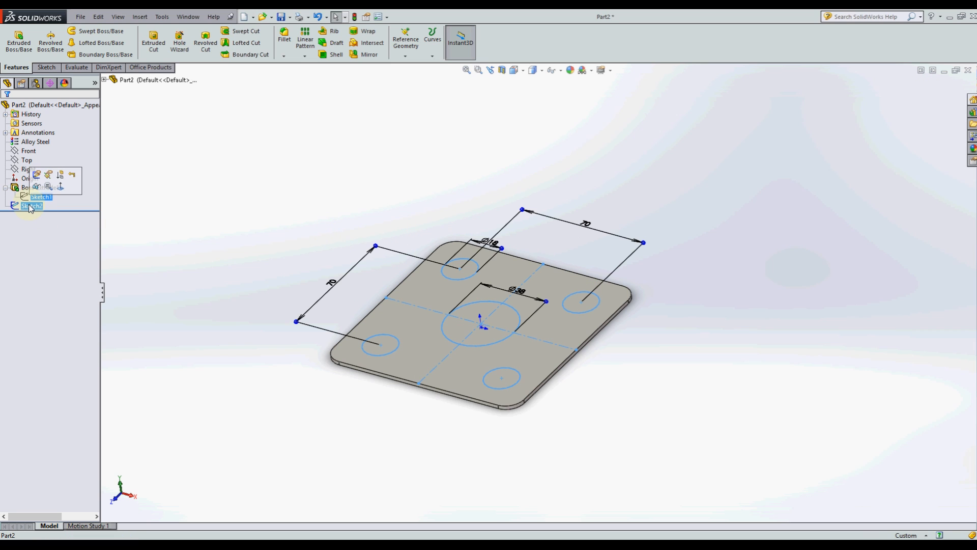
click(13, 206)
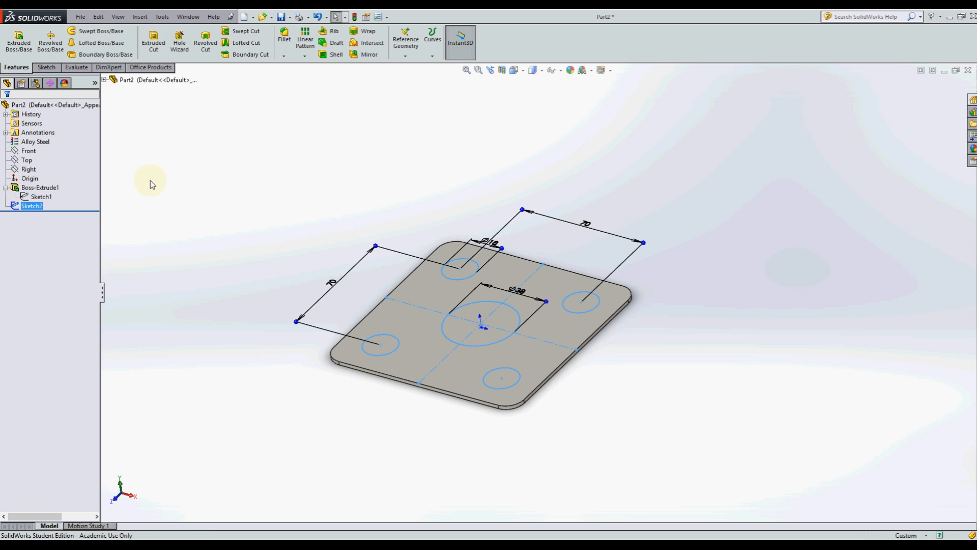
click(152, 51)
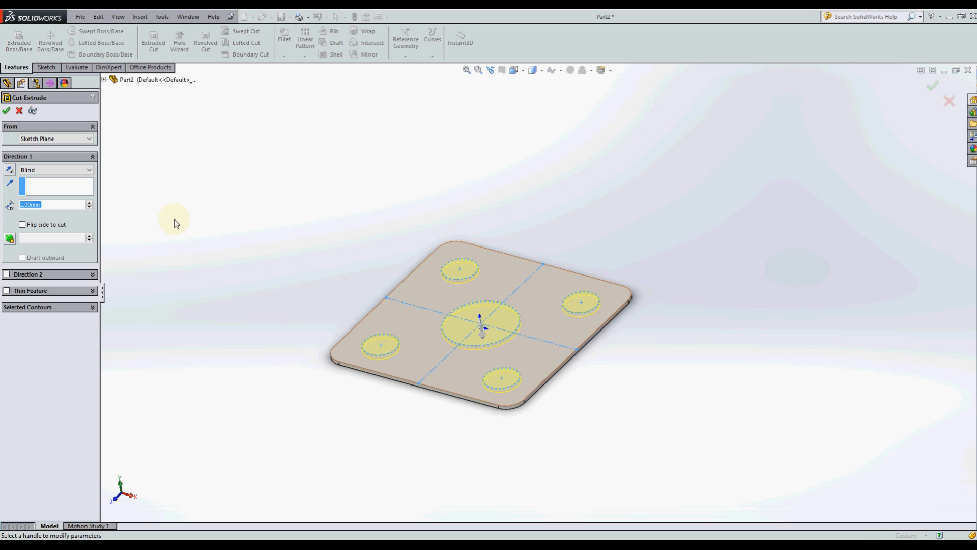
click(20, 110)
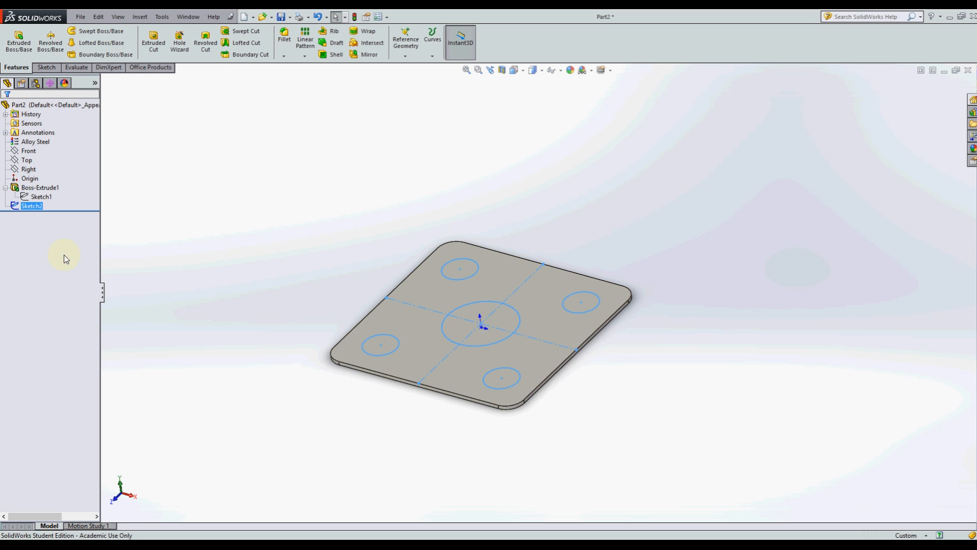
click(18, 43)
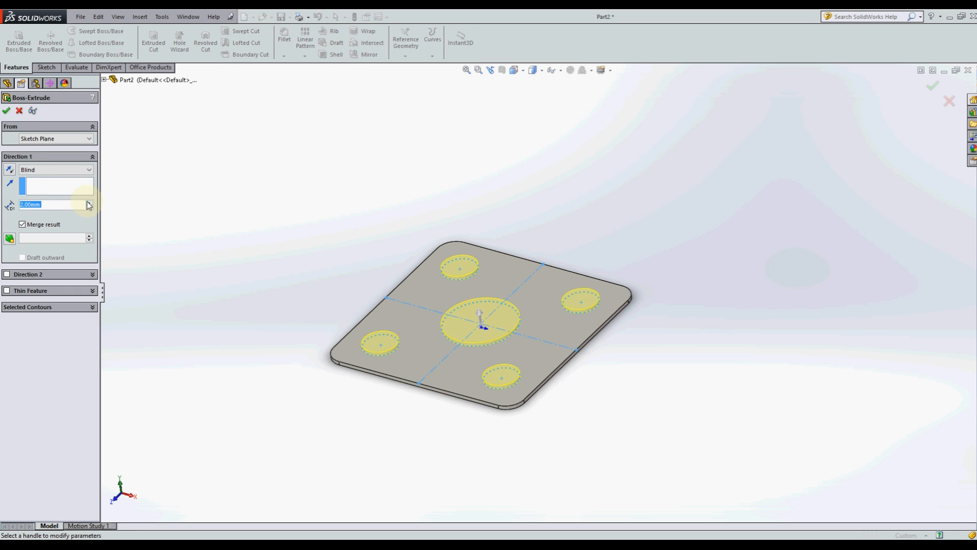
click(89, 202)
click(89, 202)
mouse_move(425, 298)
middle_down()
mouse_move(421, 190)
mouse_move(423, 329)
middle_up()
click(19, 111)
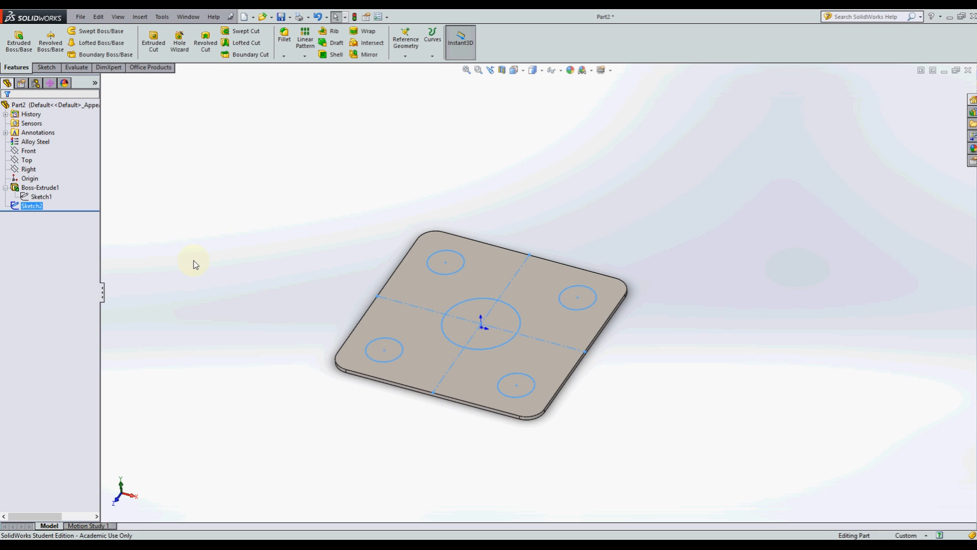
Step: Extrude-cut the retained hole sketch through the plate using the Through All end condition
click(152, 45)
click(50, 171)
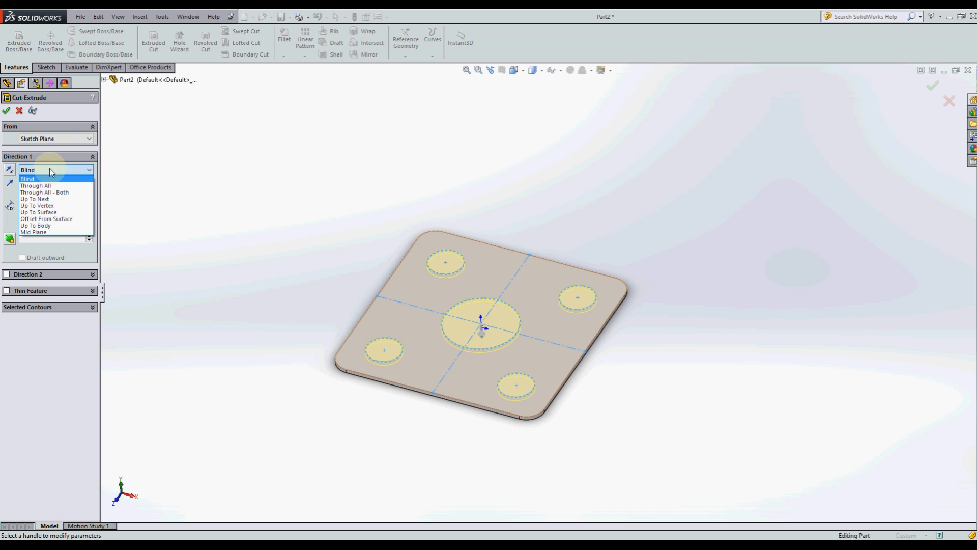
click(51, 184)
click(6, 111)
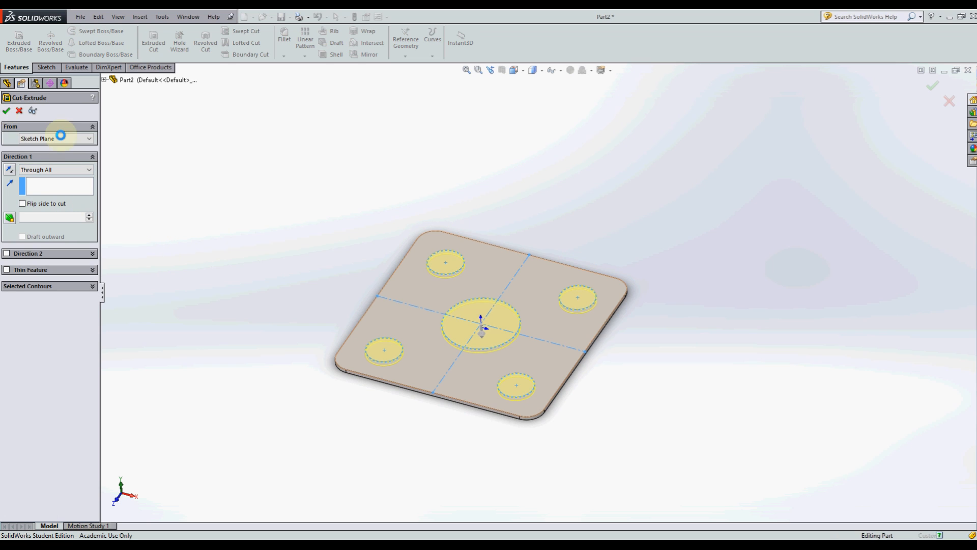